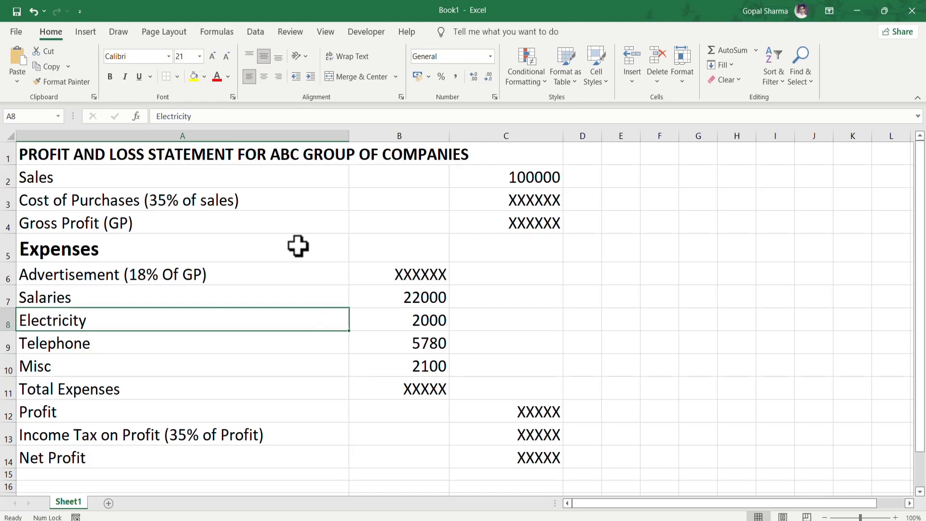
- Merge and centre the statement title across A1:C1 and the Expenses heading across A5:C5
click(47, 149)
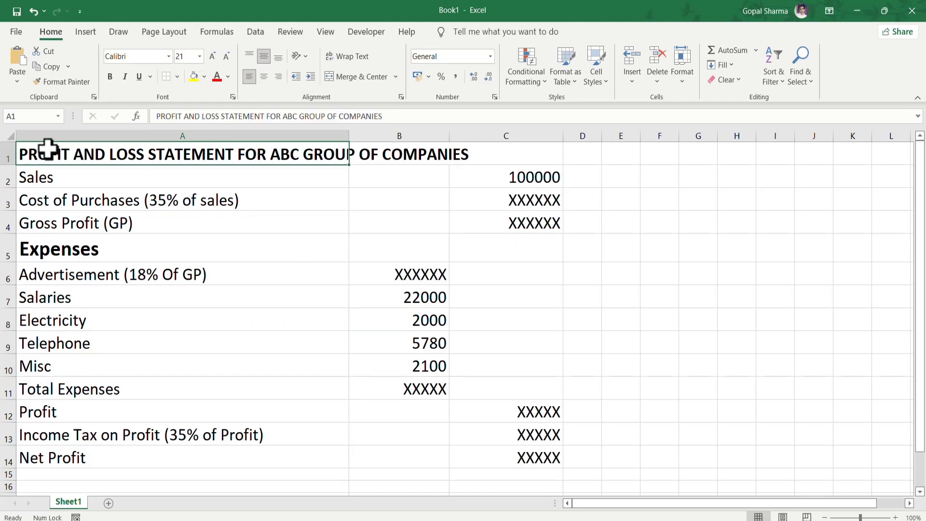
drag(287, 150, 485, 155)
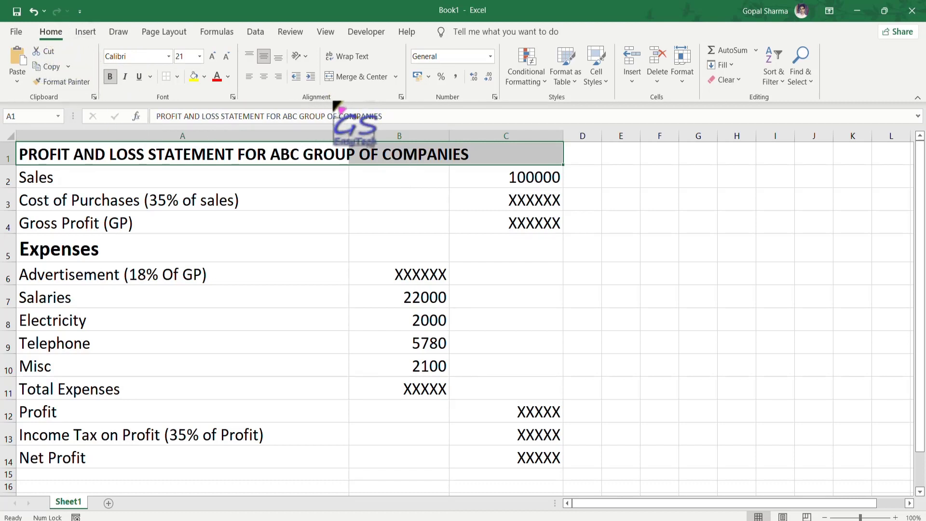
click(357, 78)
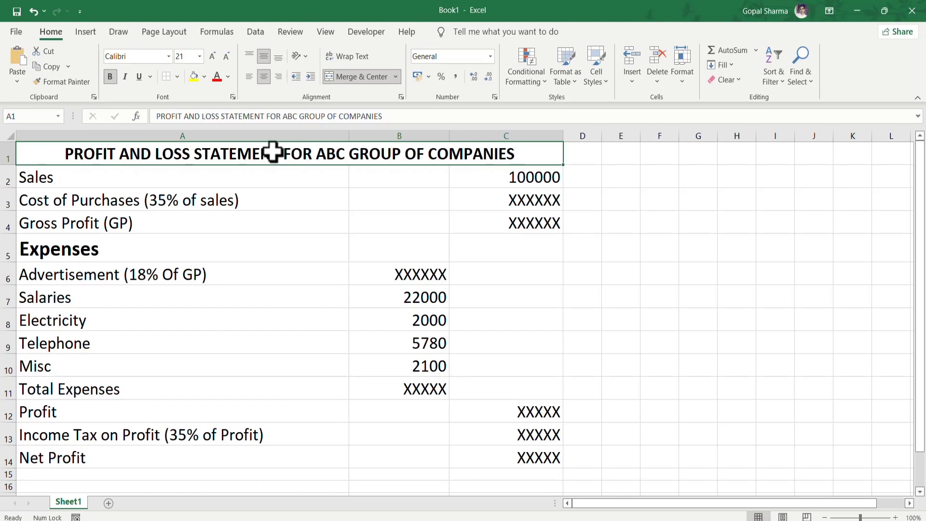
click(52, 252)
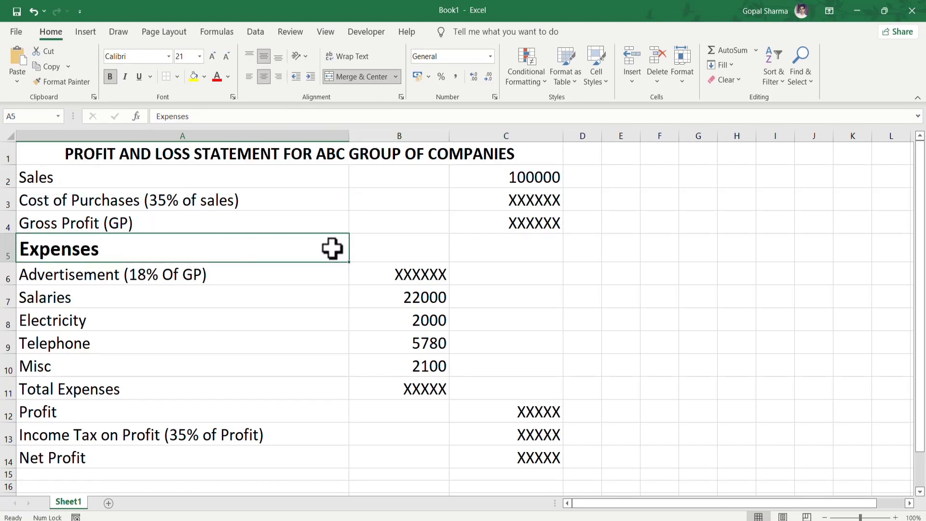
drag(332, 249, 471, 249)
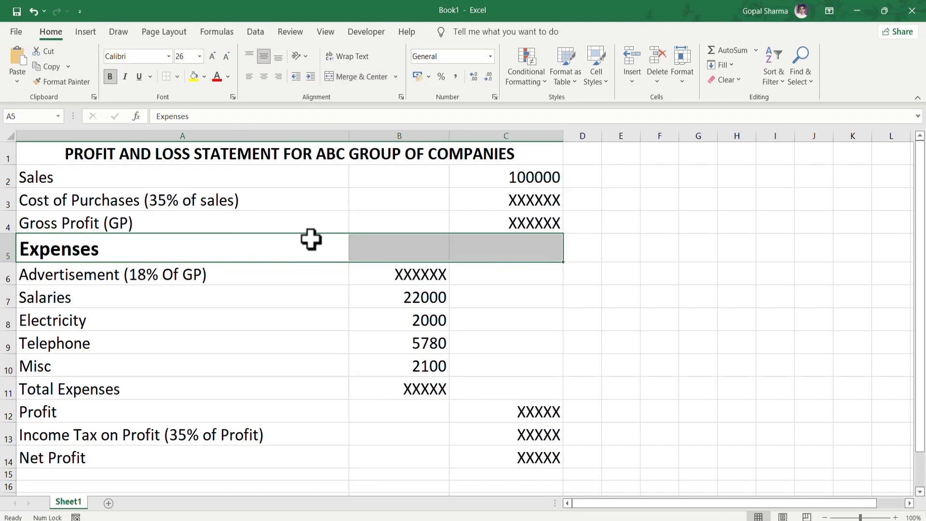
click(357, 77)
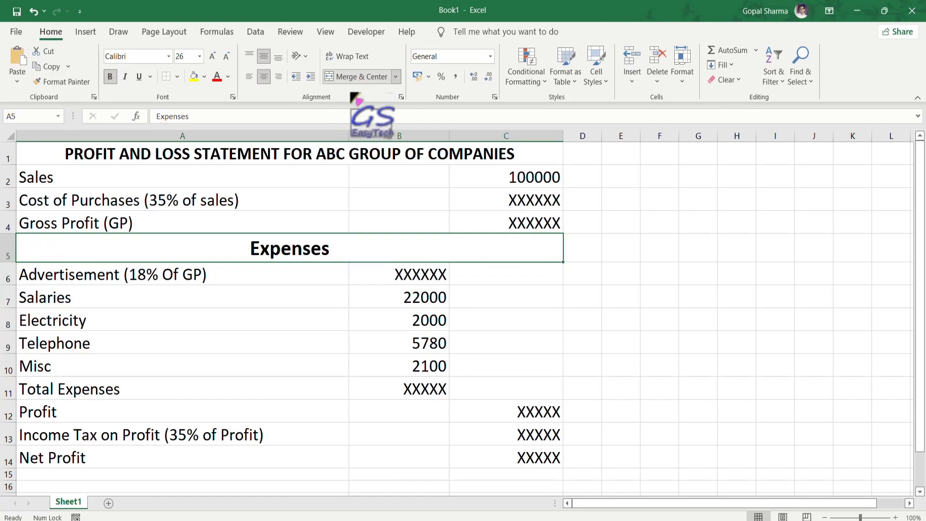
click(304, 268)
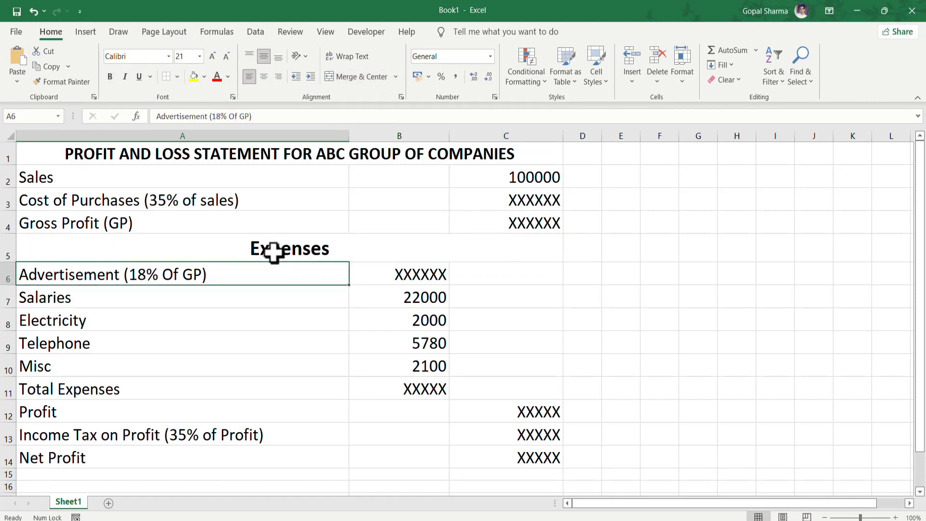
- Apply all borders to the whole profit and loss statement in A1:C14
key(alt+Tab)
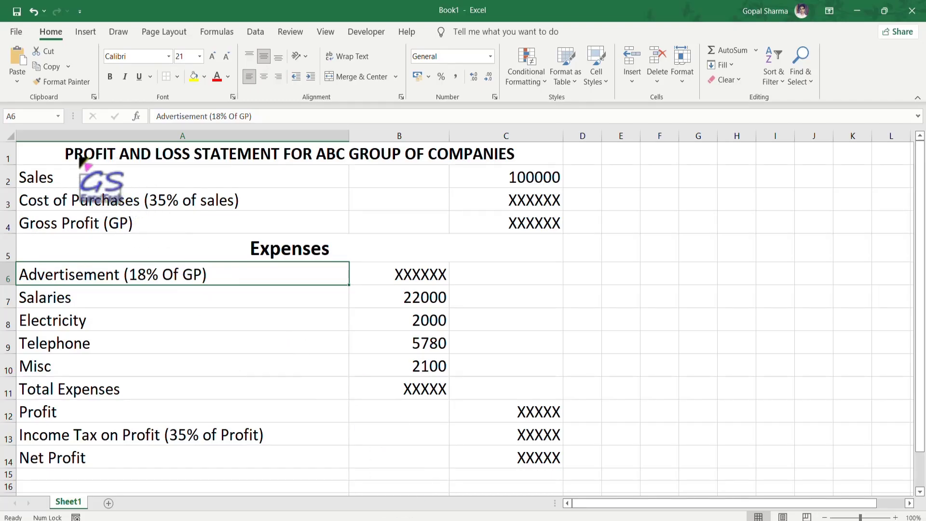
drag(48, 159, 446, 464)
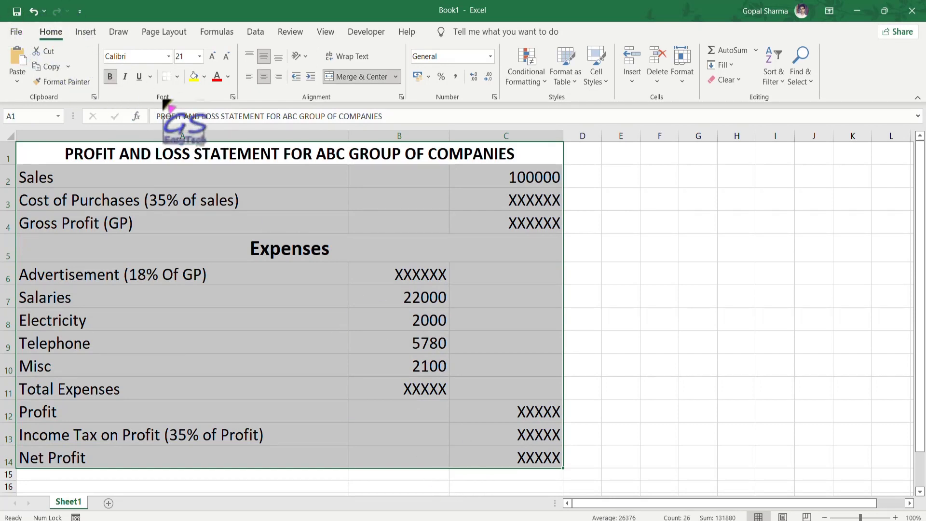
click(177, 77)
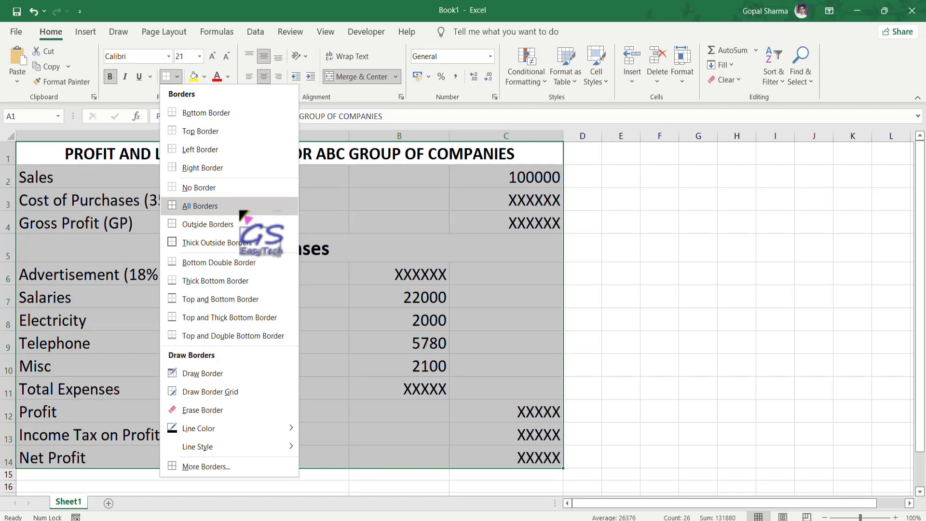
click(241, 206)
click(307, 209)
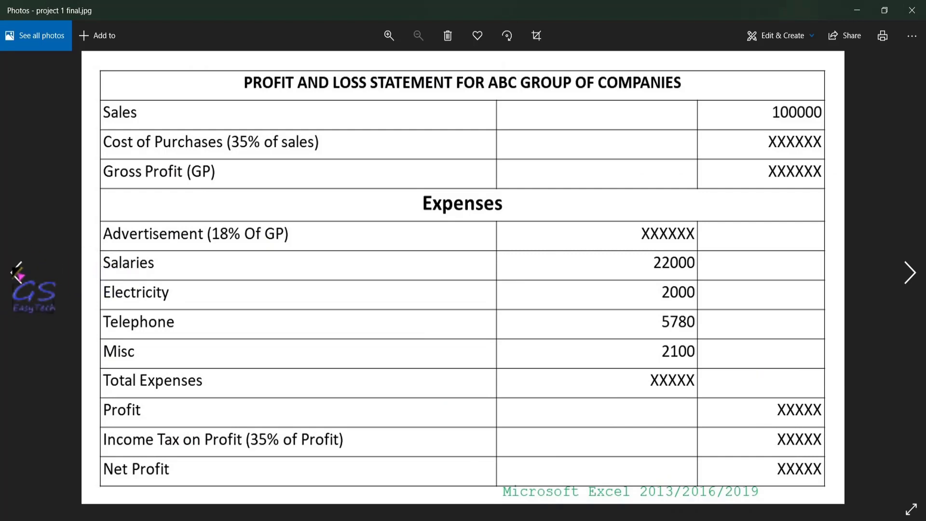
- Switch to Presentation1.jpg in Photos, read how Cost of Purchases and Gross Profit are calculated, and return to the Excel workbook
click(17, 270)
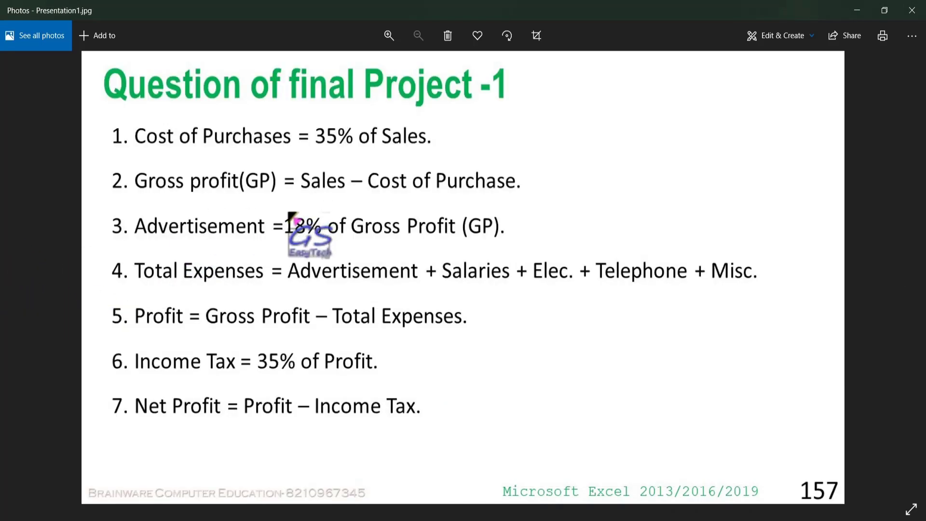
mouse_move(104, 113)
mouse_down()
mouse_move(311, 157)
mouse_move(462, 151)
mouse_up()
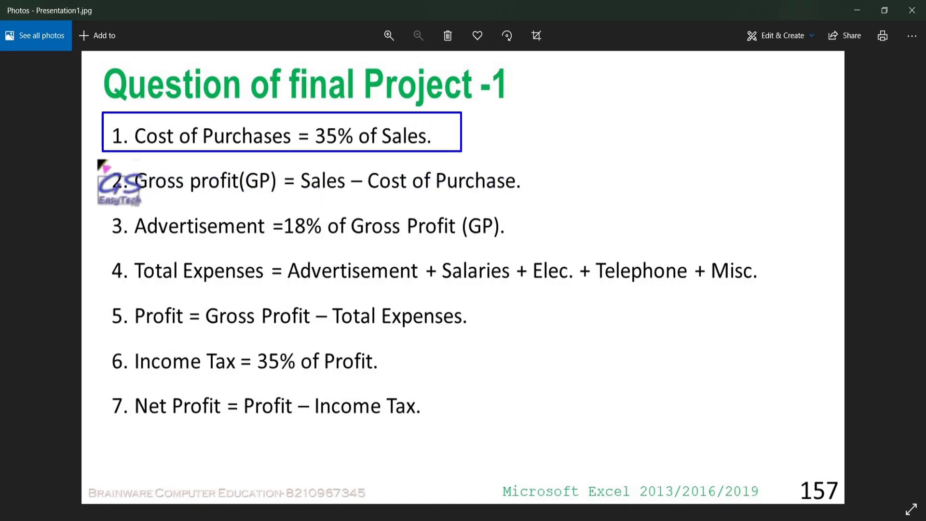
mouse_move(98, 160)
mouse_down()
mouse_move(405, 203)
mouse_move(531, 198)
mouse_up()
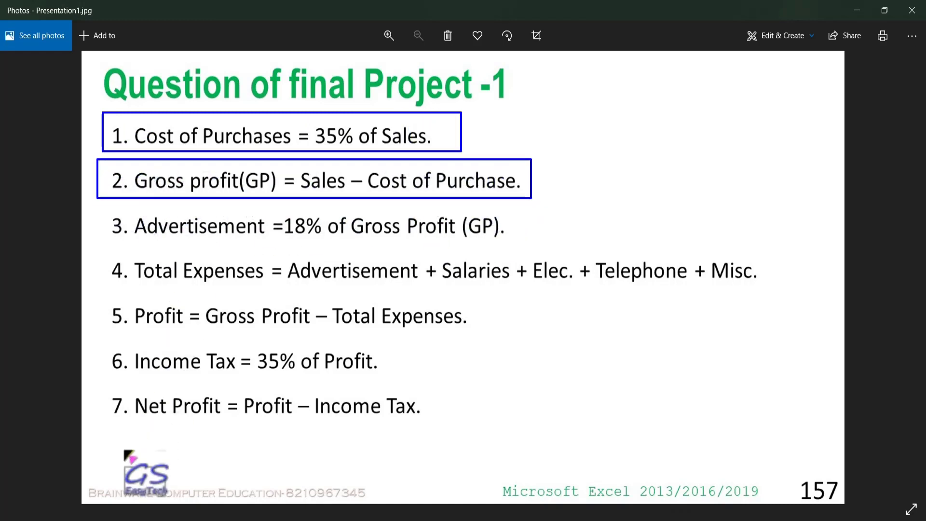
key(Escape)
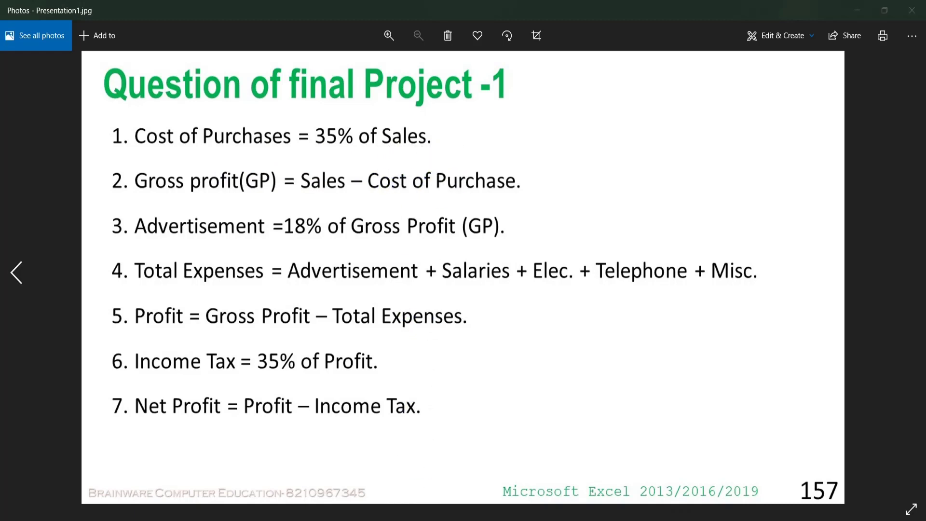
key(alt+Tab)
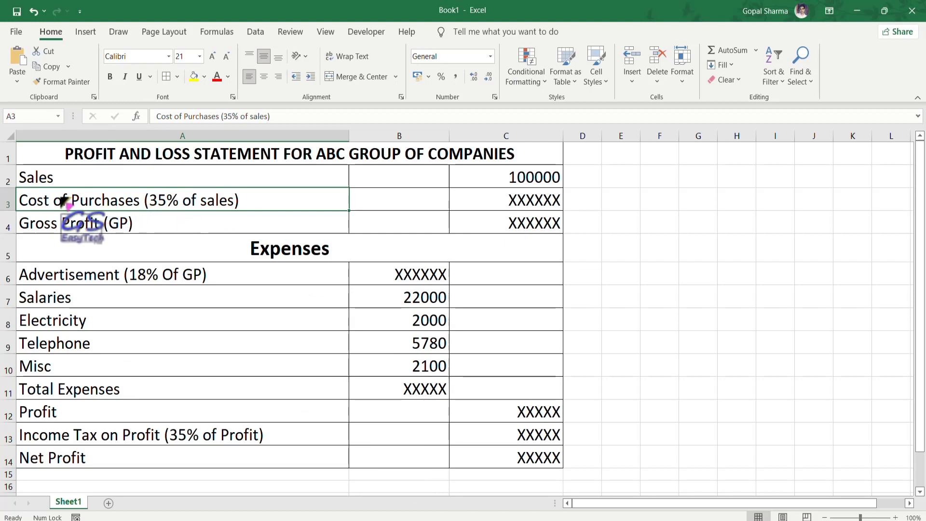
drag(7, 185, 259, 210)
mouse_move(143, 185)
mouse_down()
mouse_move(178, 209)
mouse_move(246, 209)
mouse_up()
key(Escape)
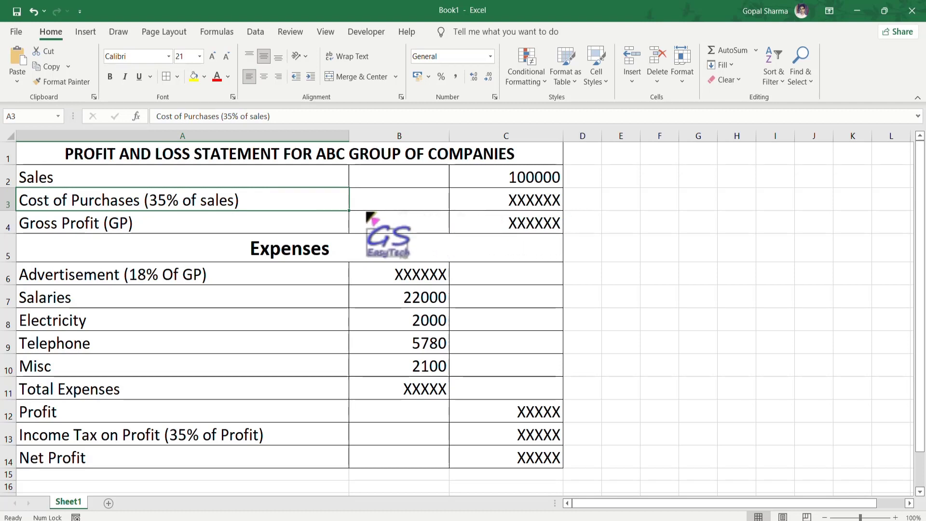
drag(68, 177, 561, 187)
mouse_move(494, 190)
mouse_down()
mouse_move(503, 207)
mouse_move(564, 214)
mouse_up()
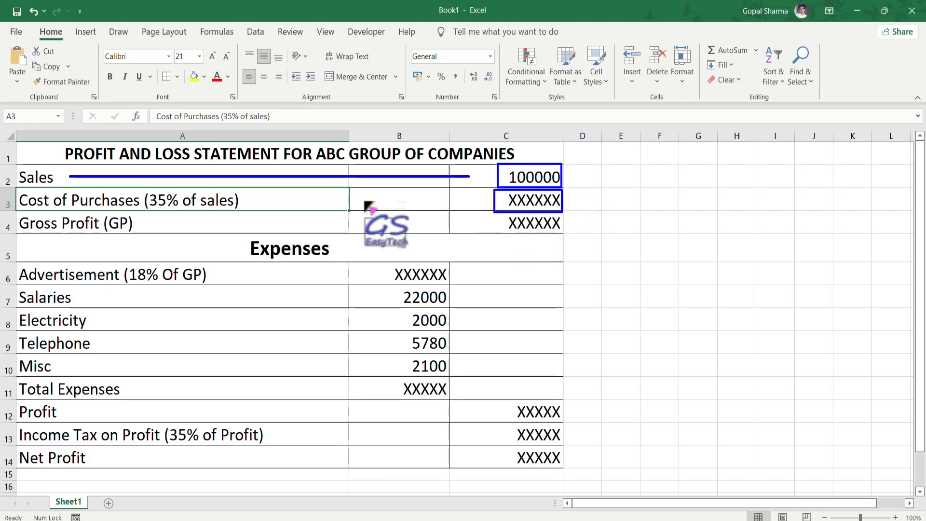
key(Escape)
- Calculate the Cost of Purchases in C3 as 35% of sales with the formula =35%*C2
click(518, 205)
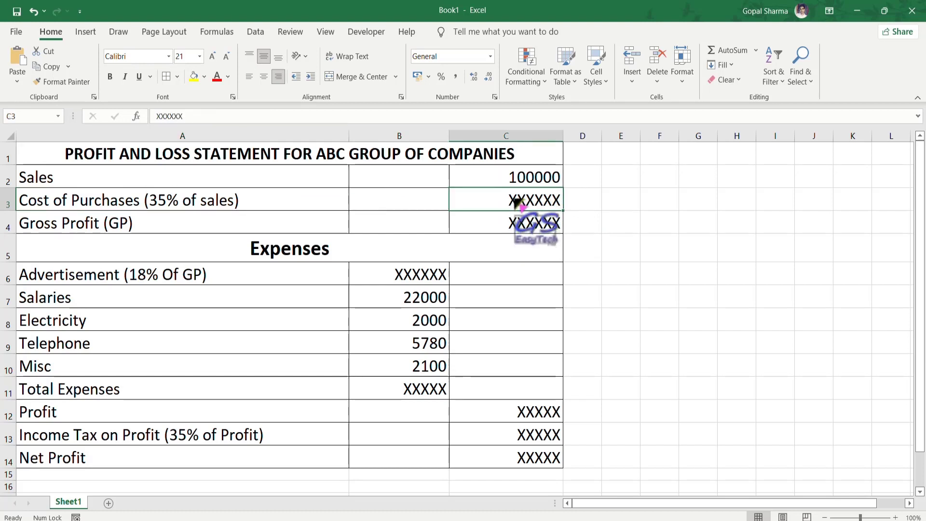
text(=35%*)
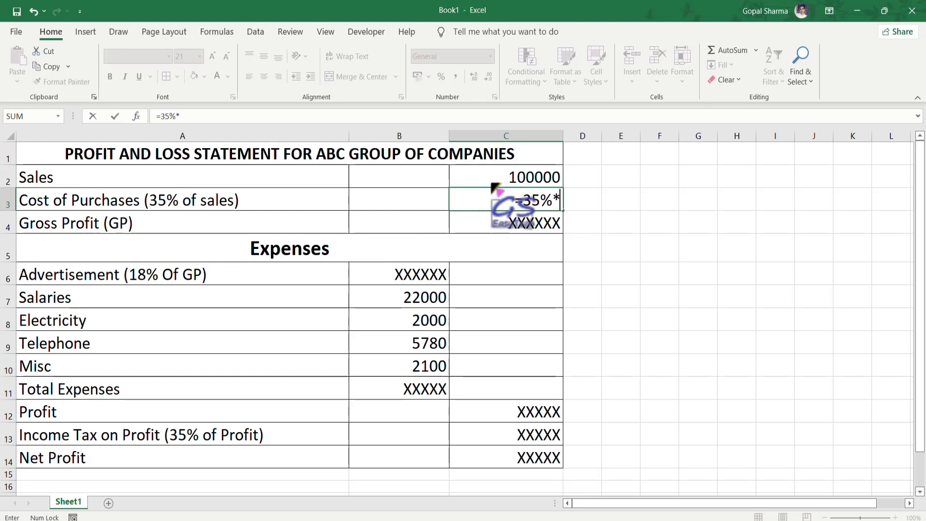
click(527, 174)
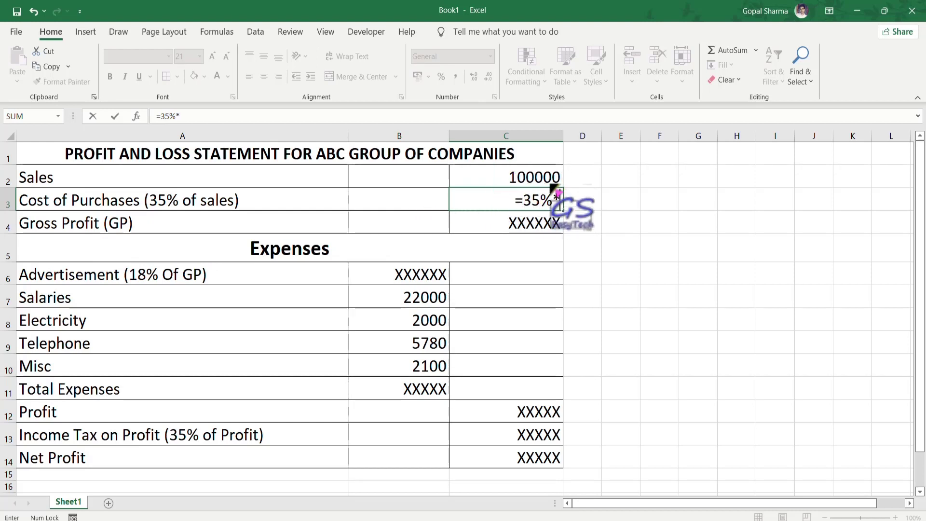
click(550, 180)
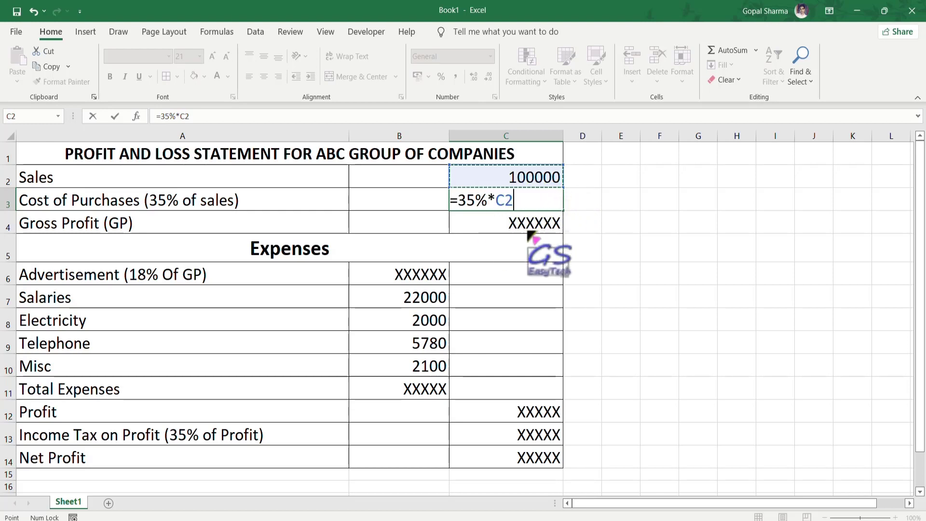
key(Return)
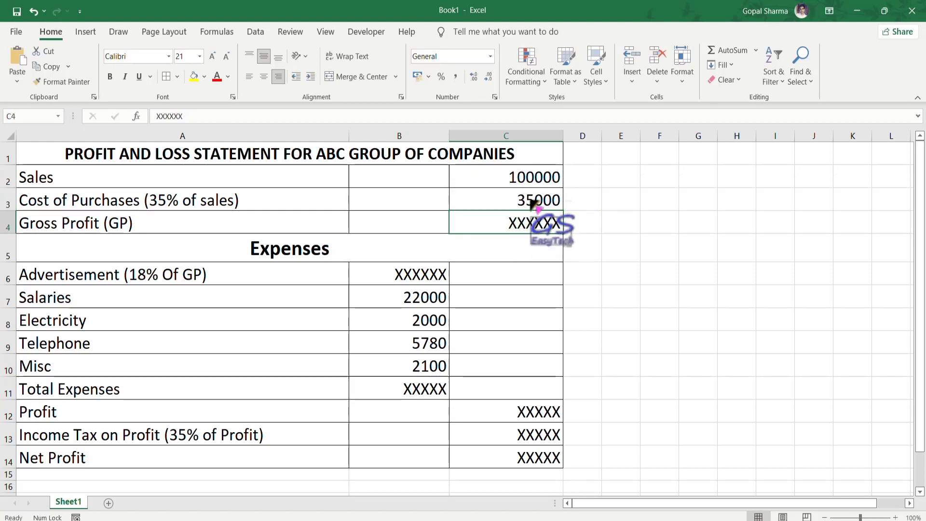
click(533, 203)
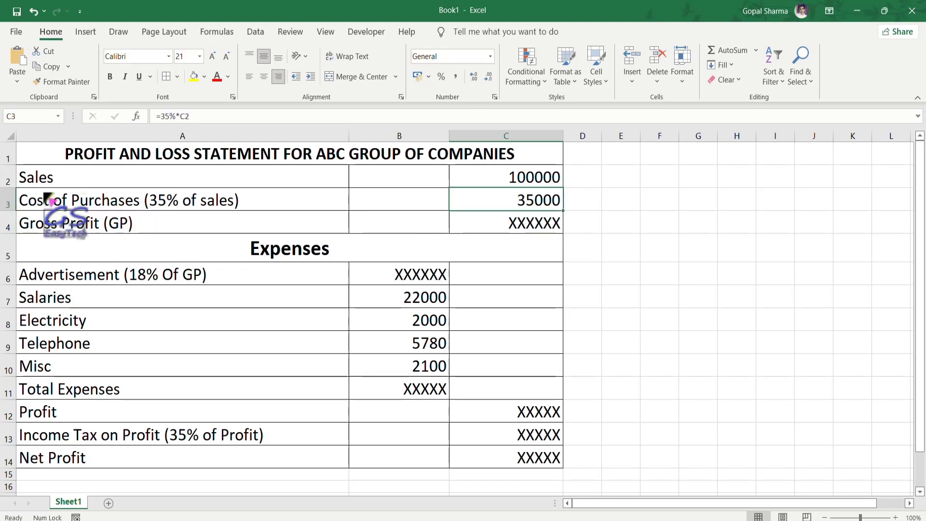
mouse_move(10, 189)
mouse_down()
mouse_move(192, 213)
mouse_move(245, 209)
mouse_up()
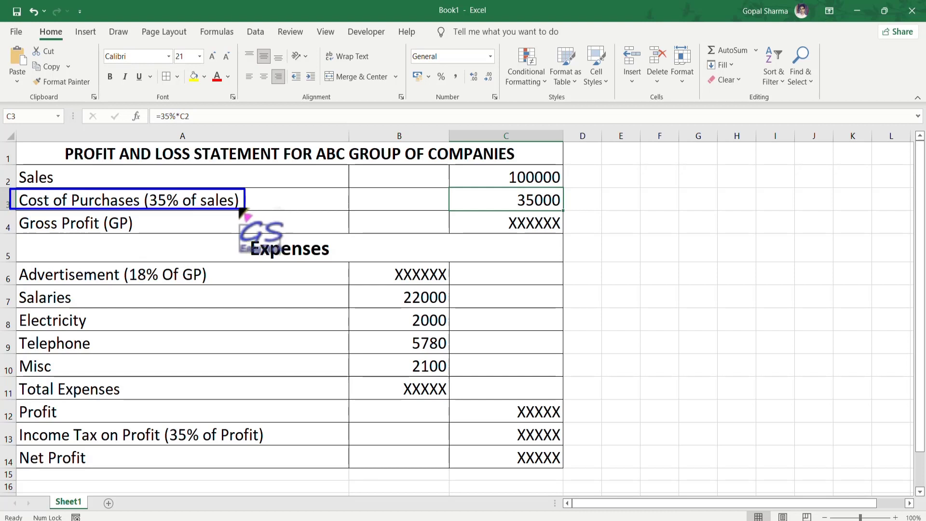
drag(496, 191, 561, 213)
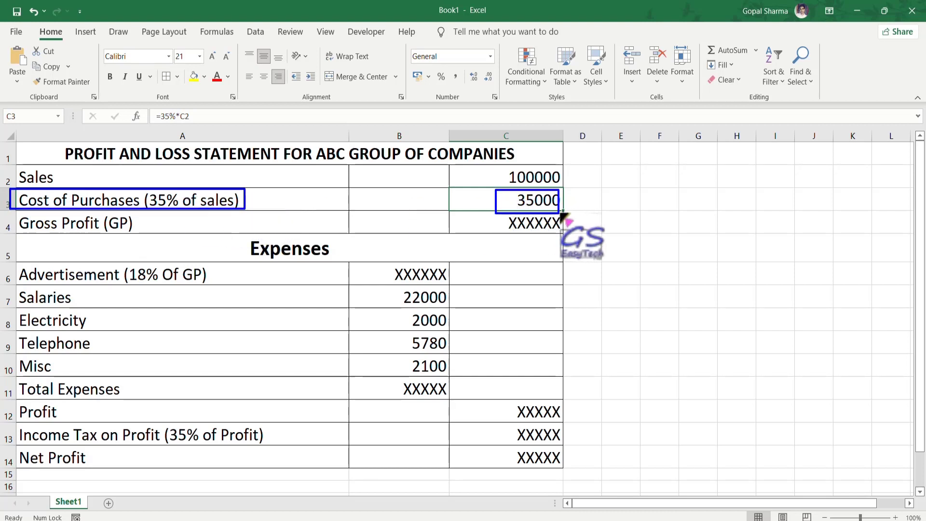
key(Escape)
- Check the Gross Profit rule in the question image, then calculate Gross Profit in C4 with the formula =C2-C3
click(533, 226)
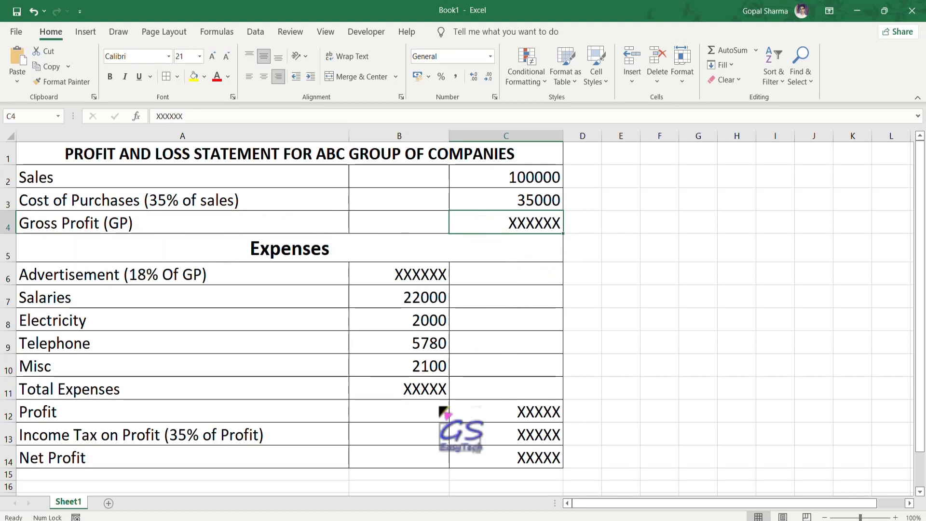
key(alt+Tab)
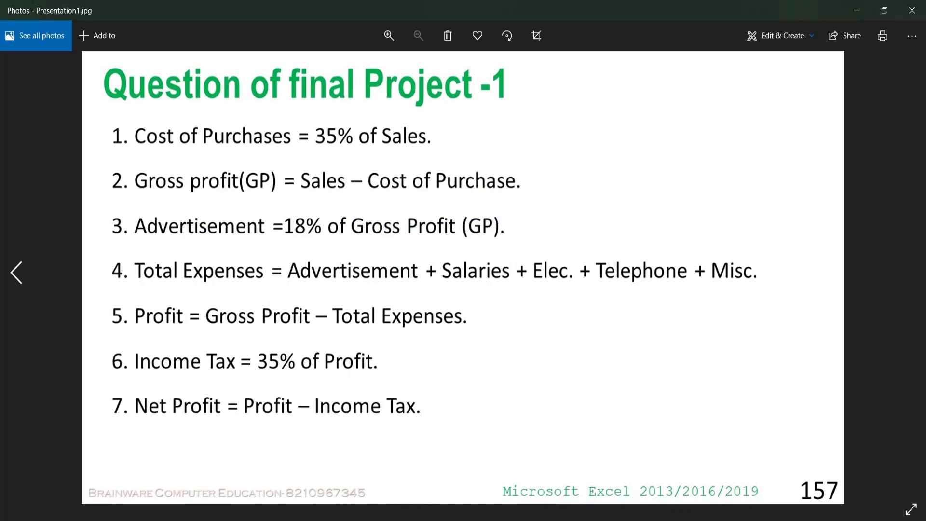
key(alt+Tab)
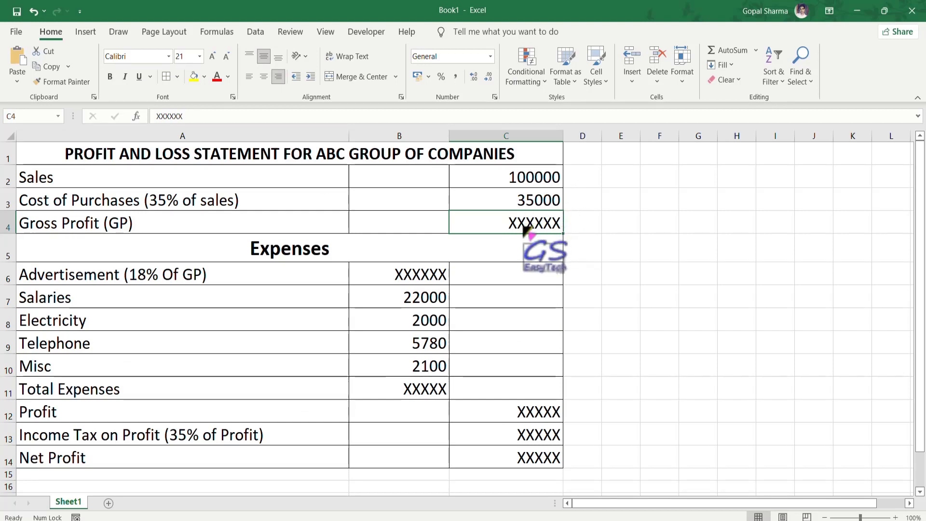
text(=)
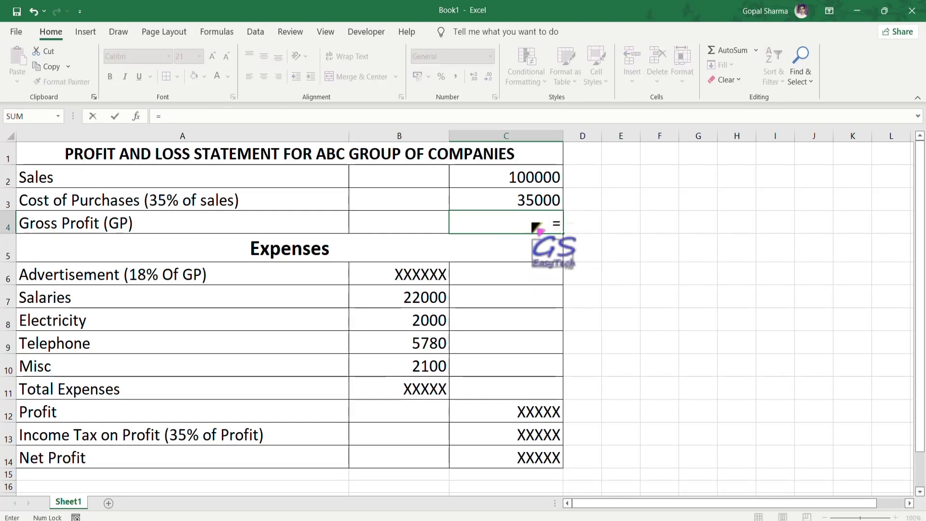
click(531, 181)
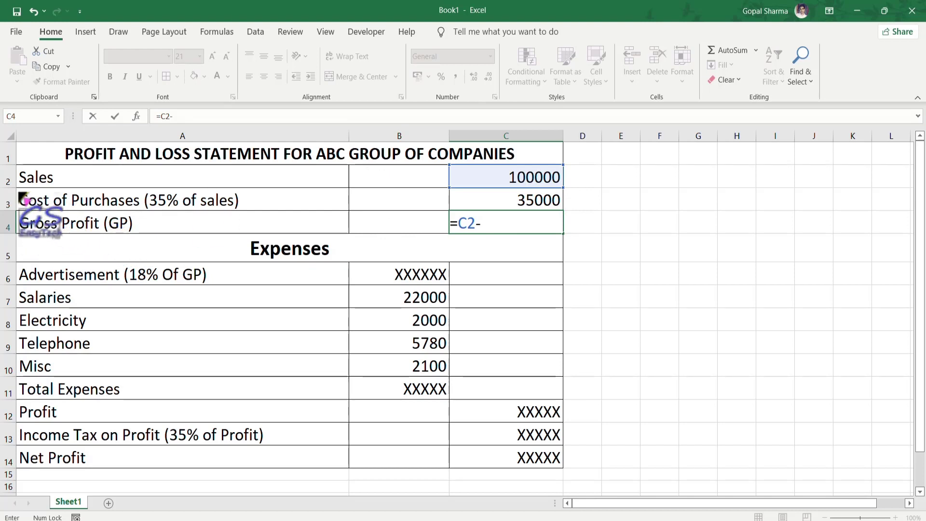
mouse_move(17, 190)
mouse_down()
mouse_move(237, 217)
mouse_move(458, 199)
mouse_move(562, 209)
mouse_up()
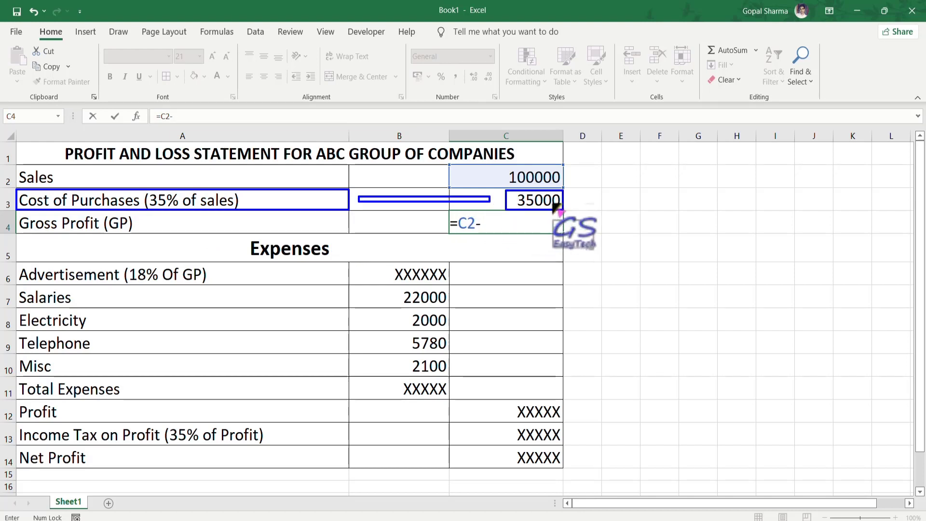
key(Escape)
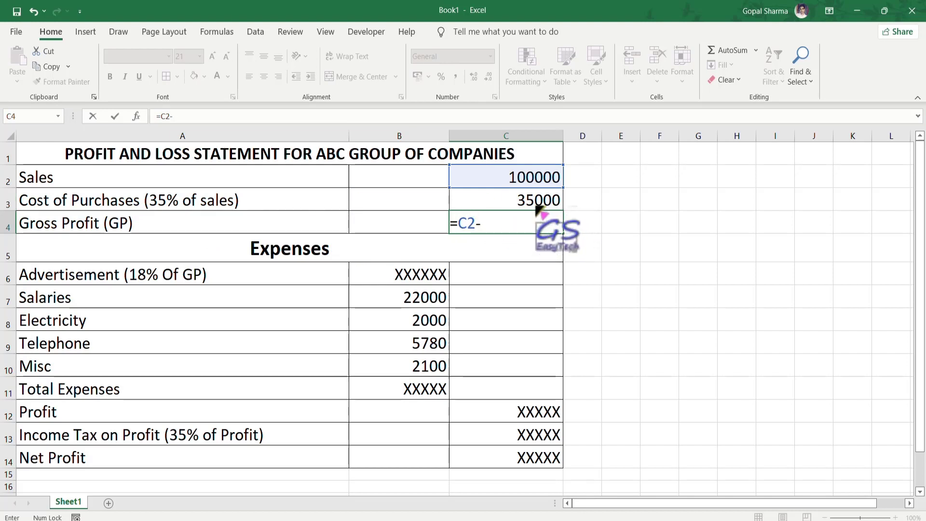
click(534, 206)
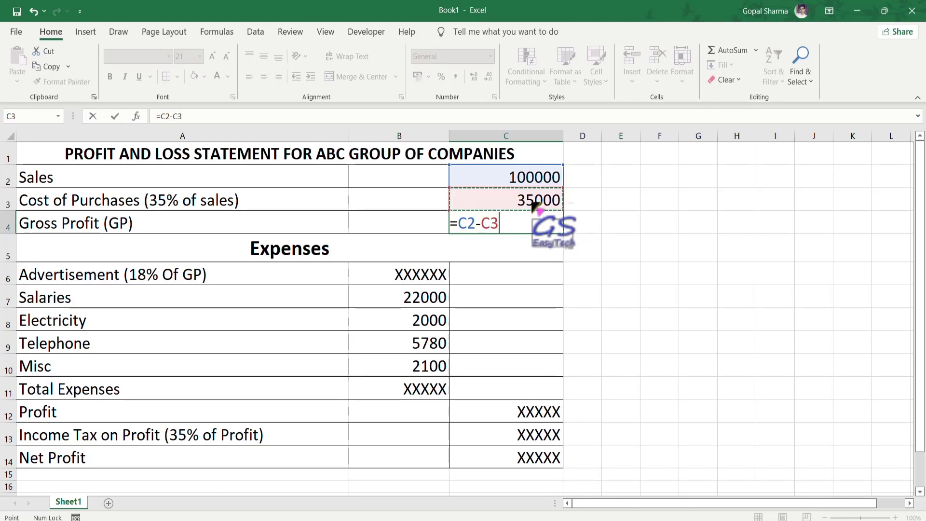
key(Return)
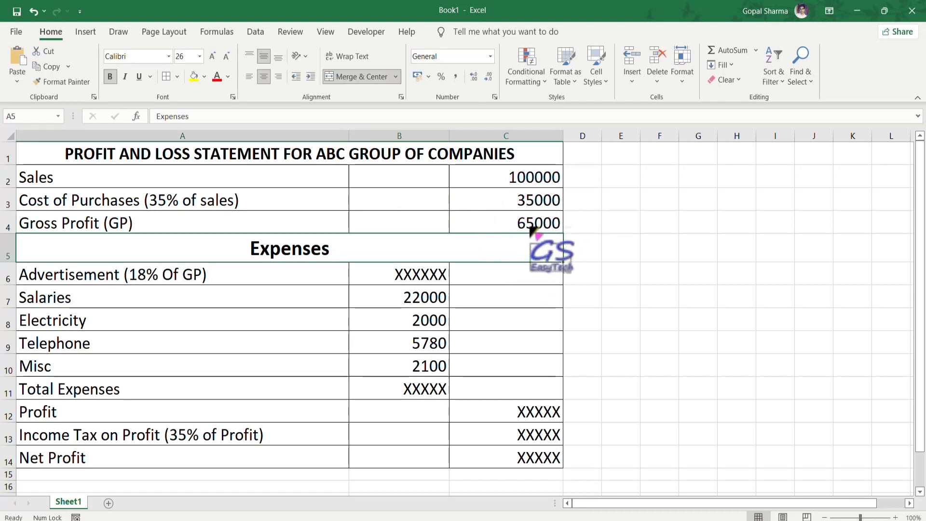
- Read the Advertisement and Total Expenses rules in Presentation1.jpg in Photos, then go through the expense items in A6:A10 in Excel
key(alt+Tab)
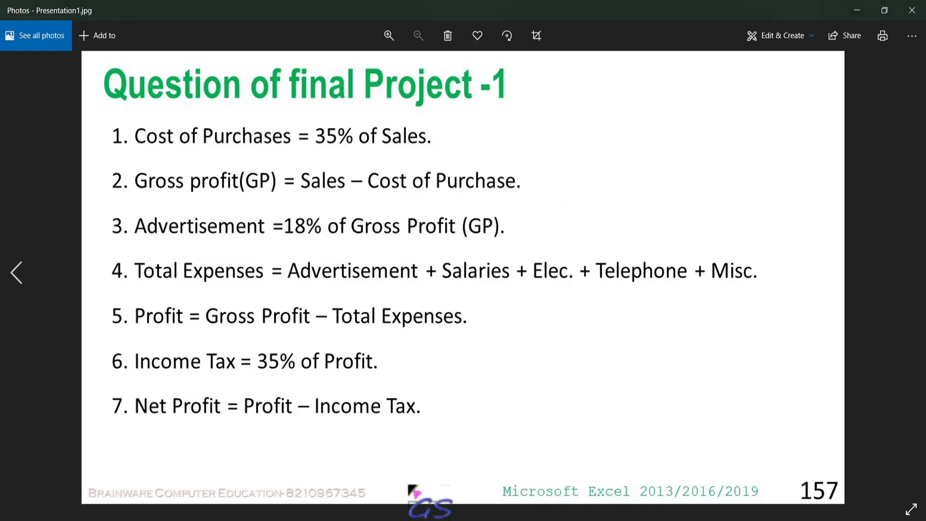
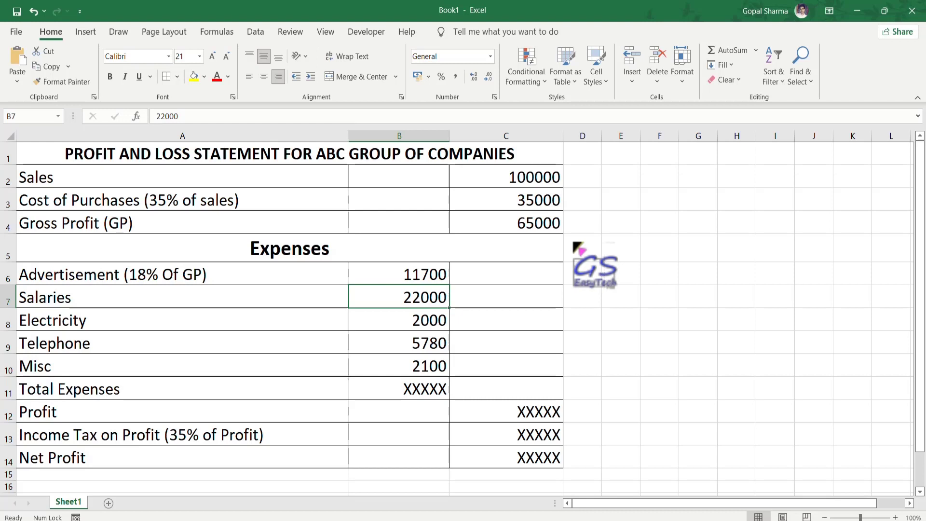
click(423, 393)
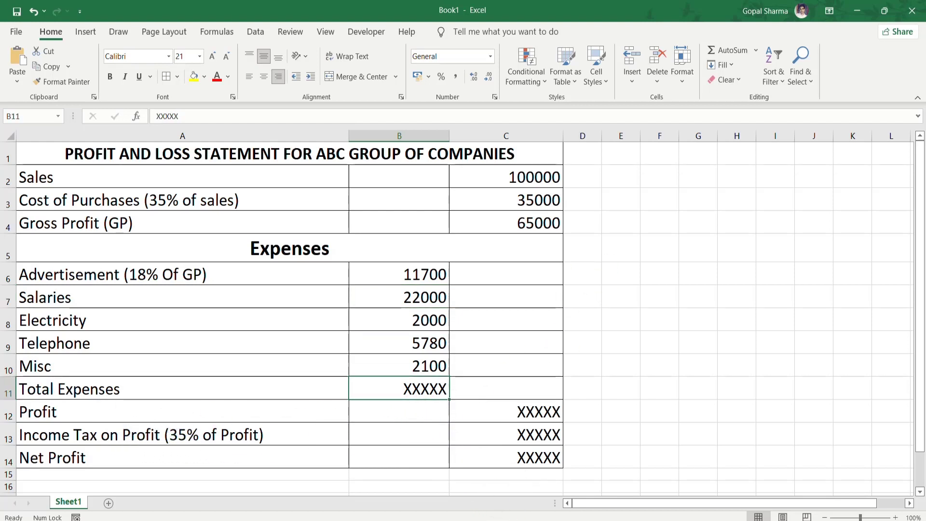
key(alt+Tab)
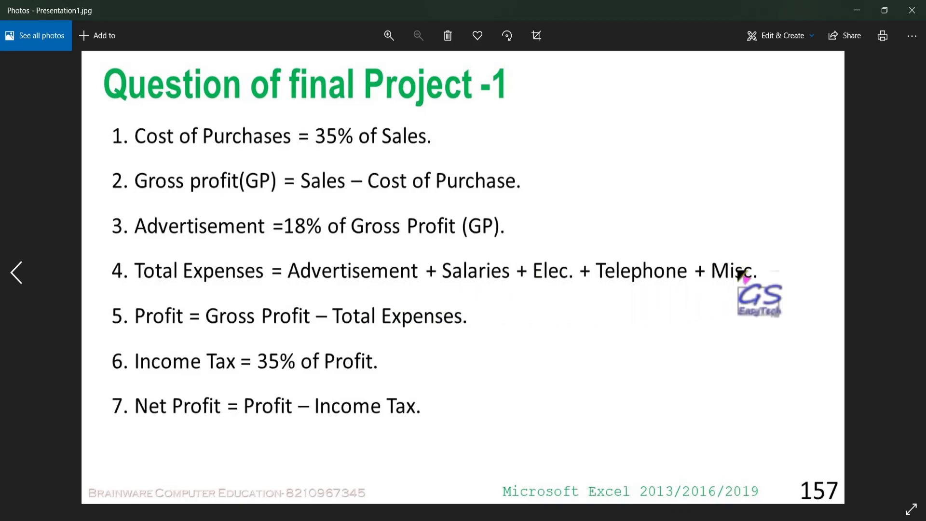
click(377, 475)
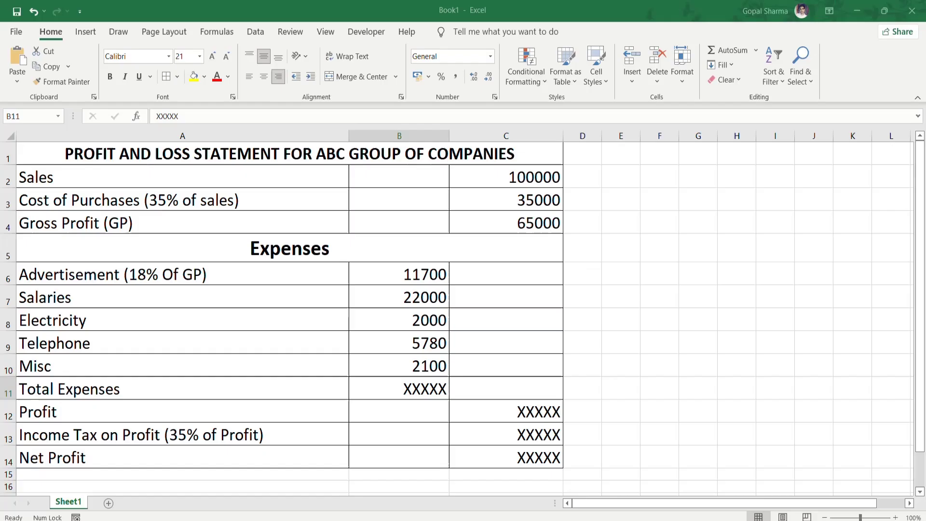
click(294, 276)
click(241, 299)
click(224, 329)
click(212, 343)
click(208, 367)
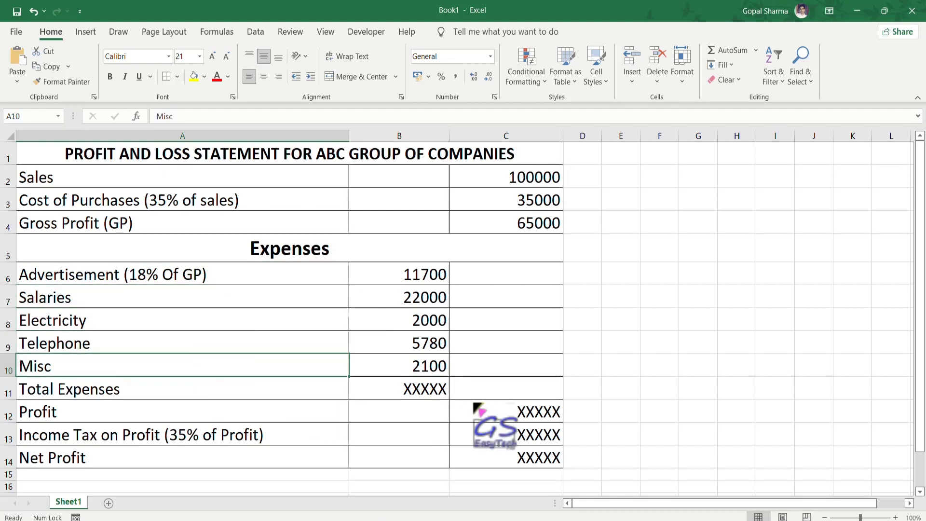
- Calculate Total Expenses in B11 with the formula =sum(B6:B10)
click(440, 390)
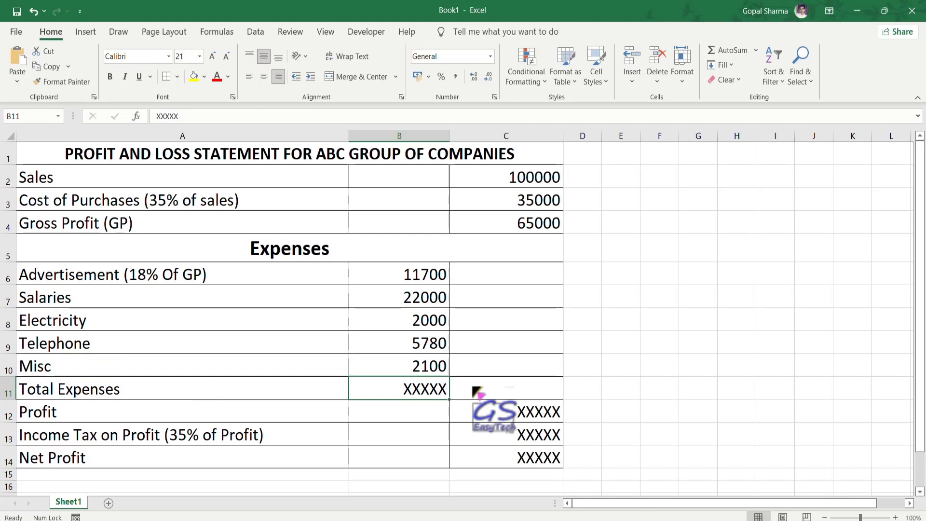
text(=)
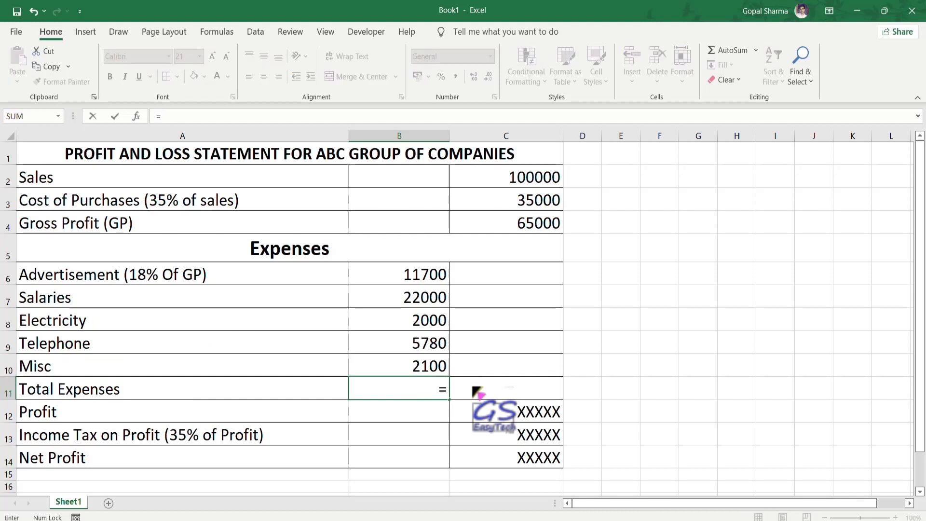
text(sum)
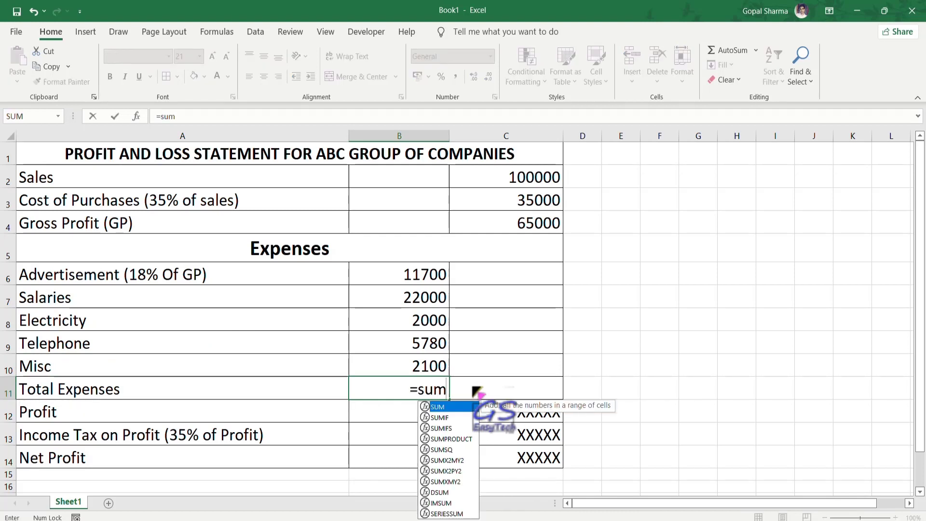
text(()
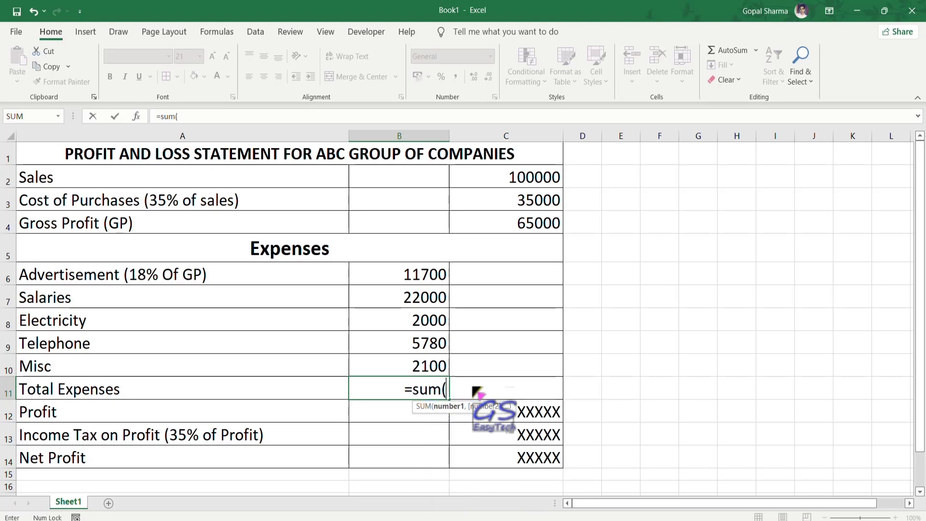
drag(425, 273, 429, 363)
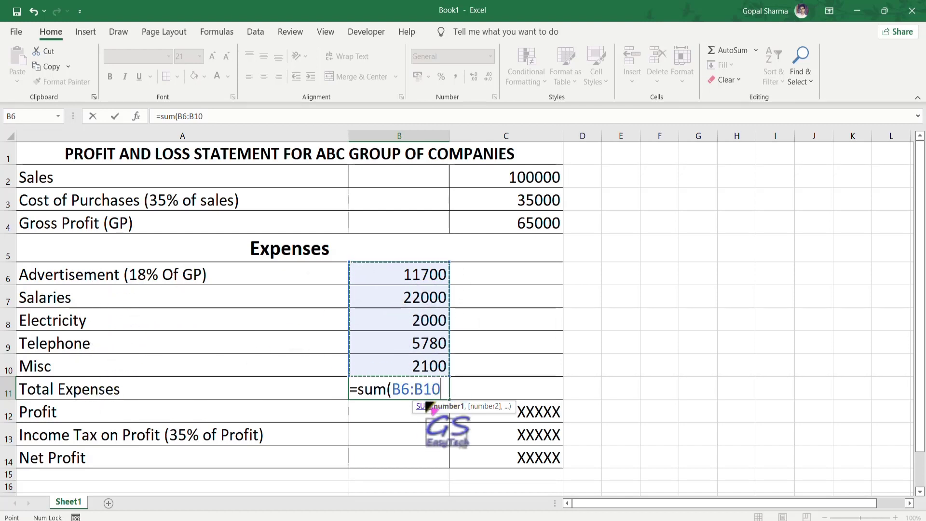
text())
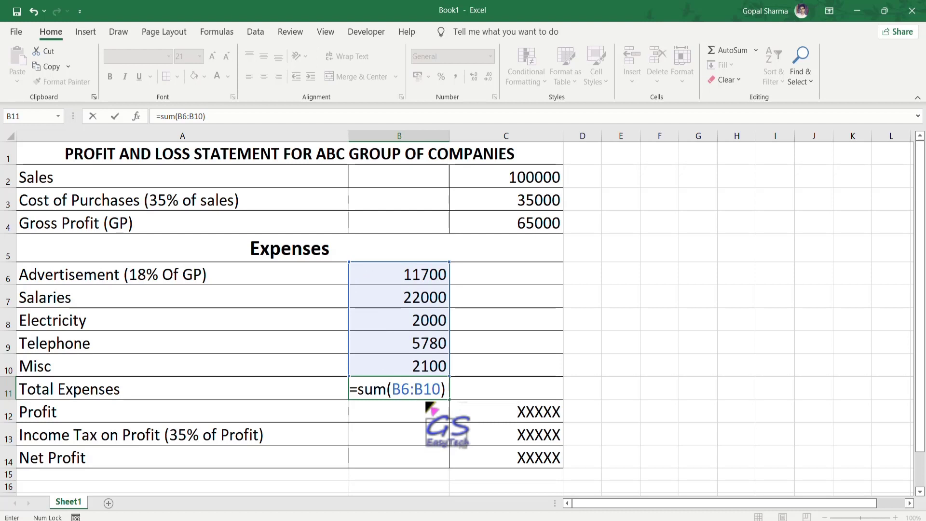
key(Return)
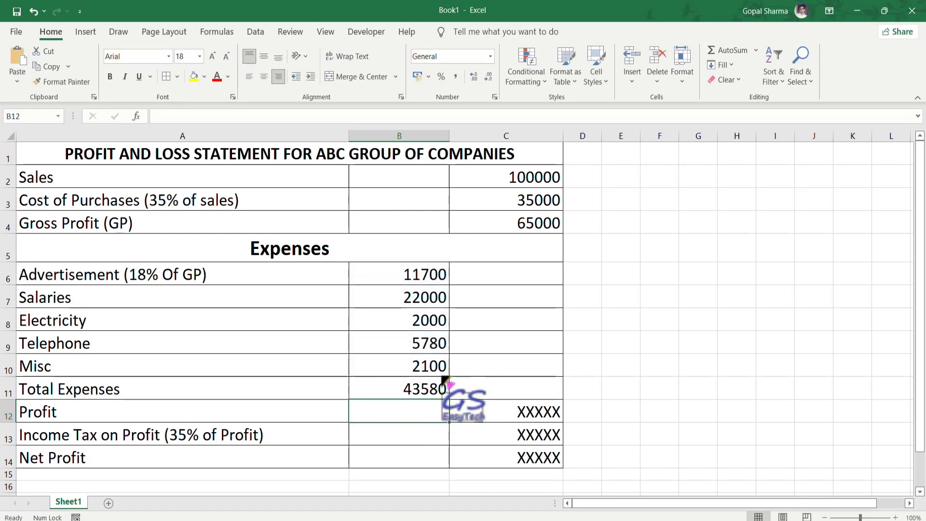
- Clear the Total Expenses amount in B11 and total the expenses in B6:B10 there with AutoSum instead
click(440, 390)
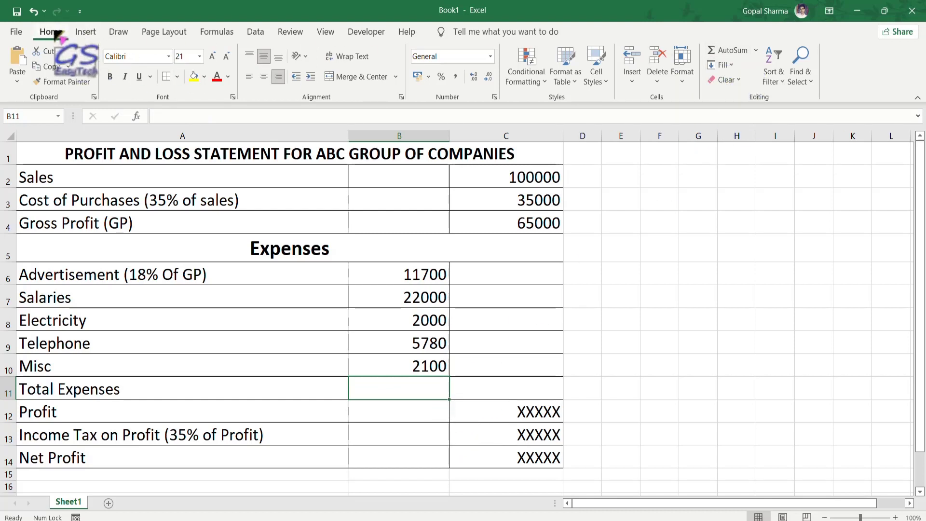
click(728, 52)
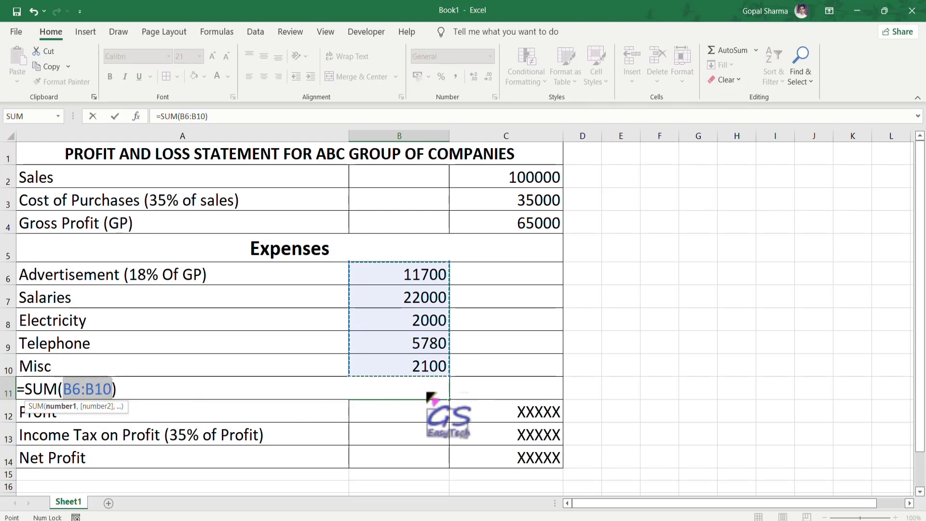
key(Escape)
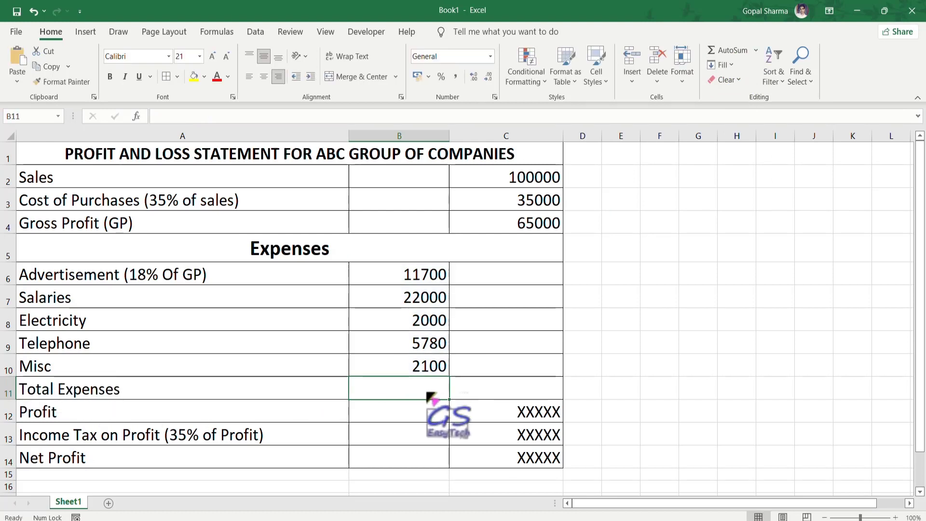
click(731, 51)
key(Return)
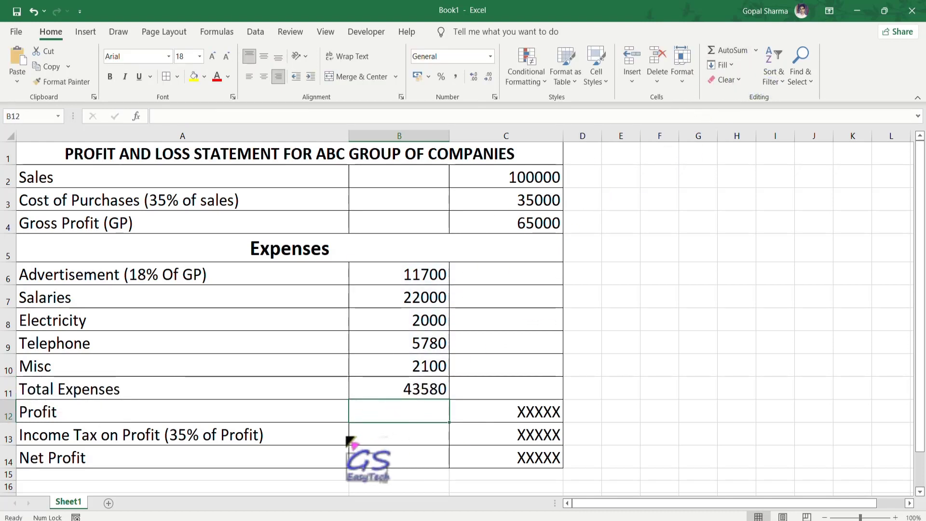
click(241, 251)
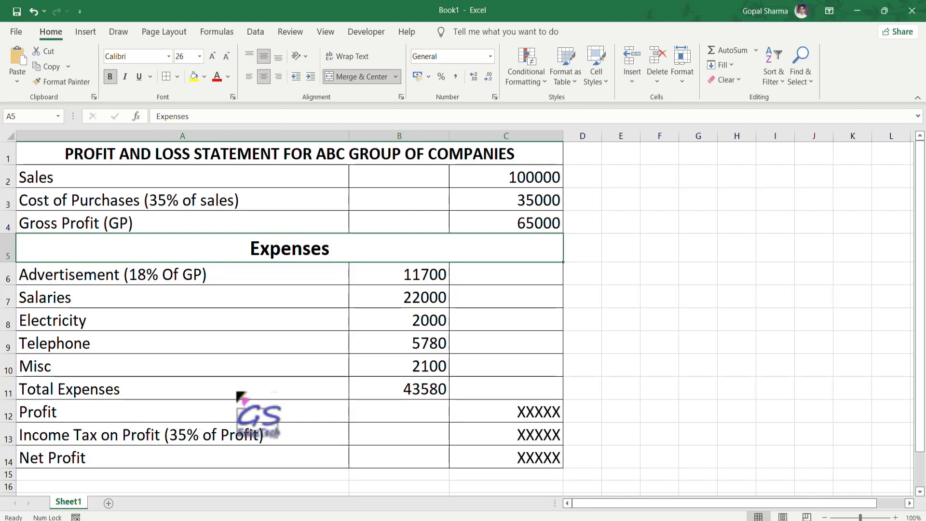
click(404, 395)
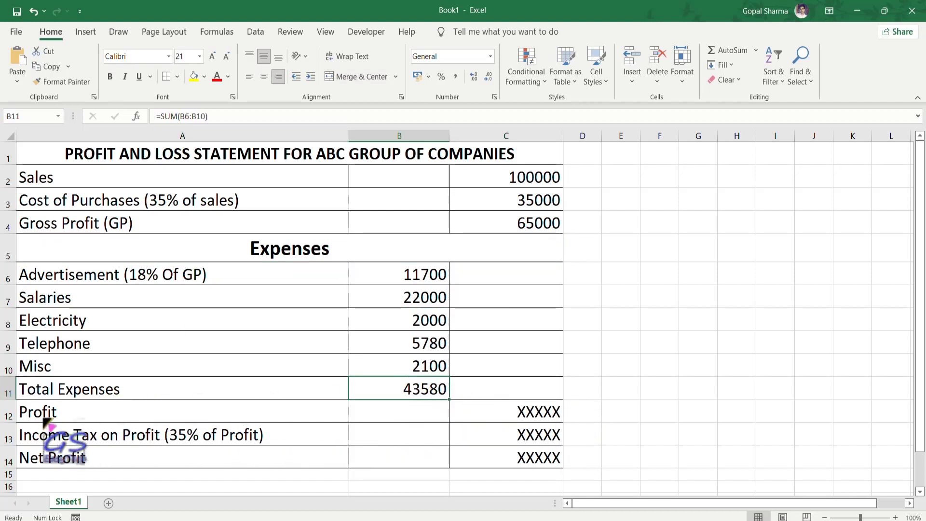
- Check the Profit rule in the question image, then calculate Profit in C12 with the formula =C4-B11
click(506, 419)
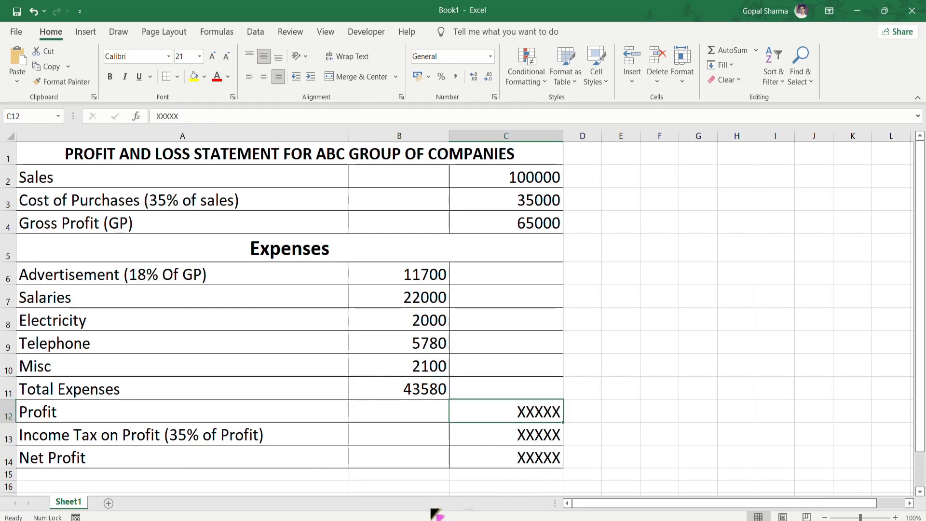
click(420, 520)
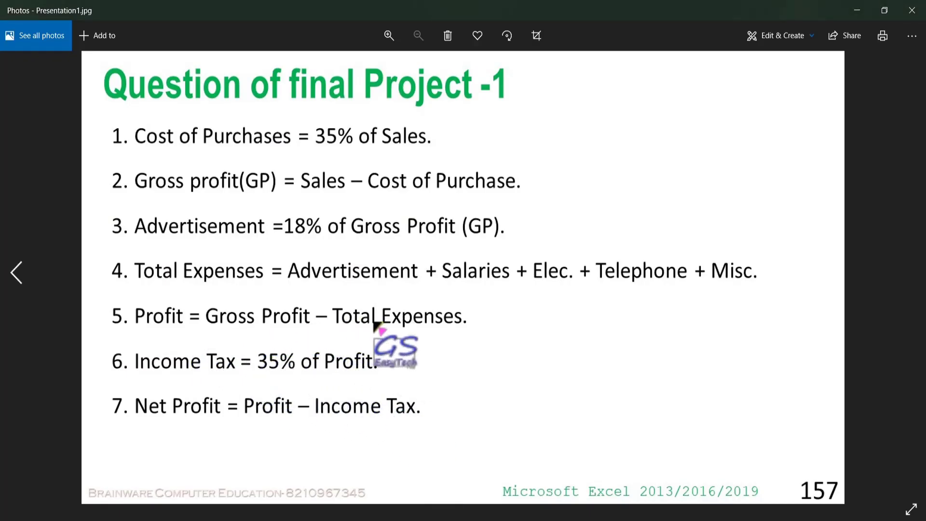
key(alt+Tab)
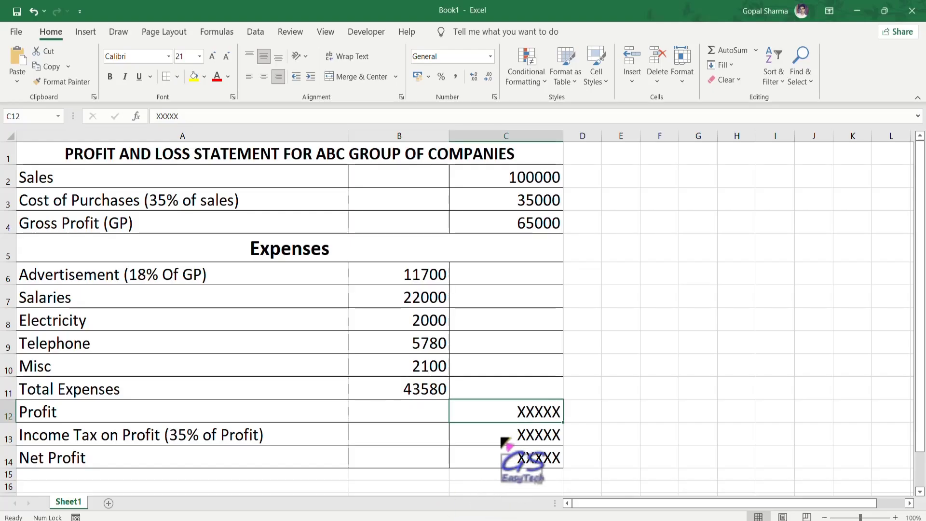
text(=)
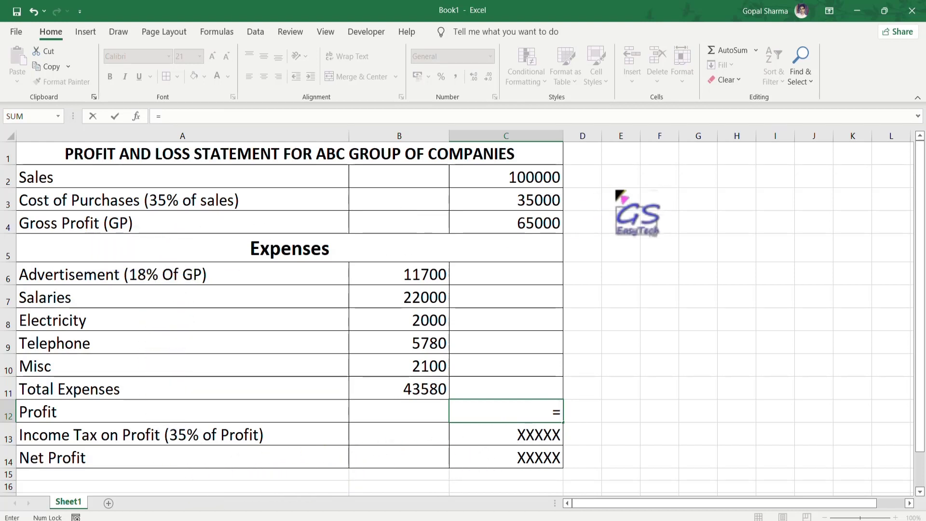
click(543, 230)
text(-)
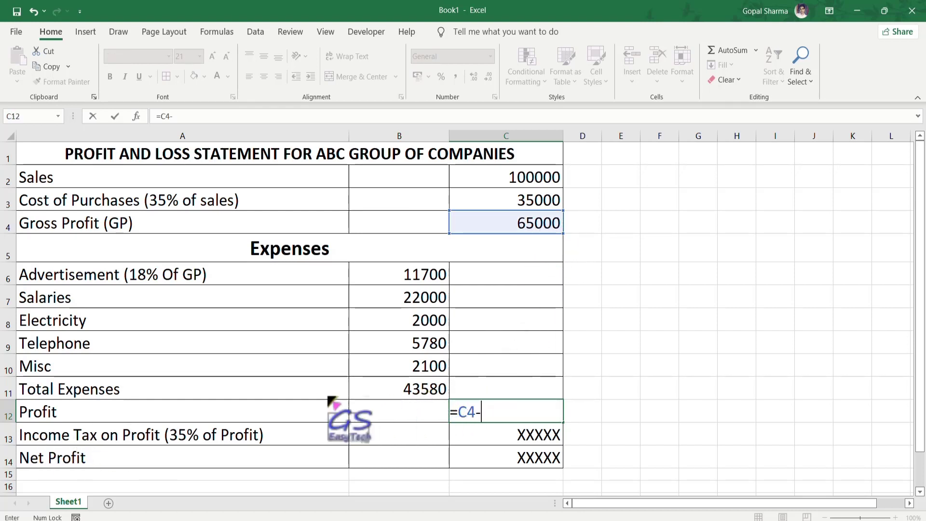
click(422, 392)
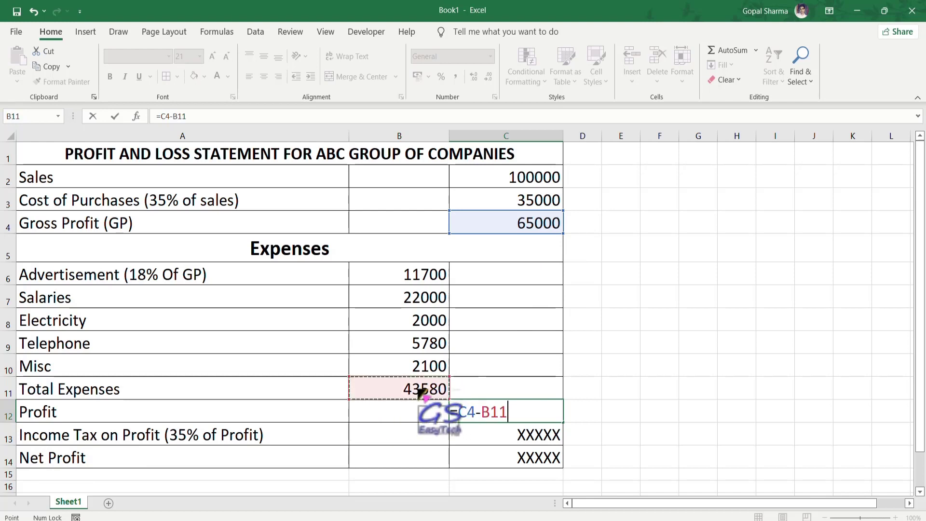
key(Return)
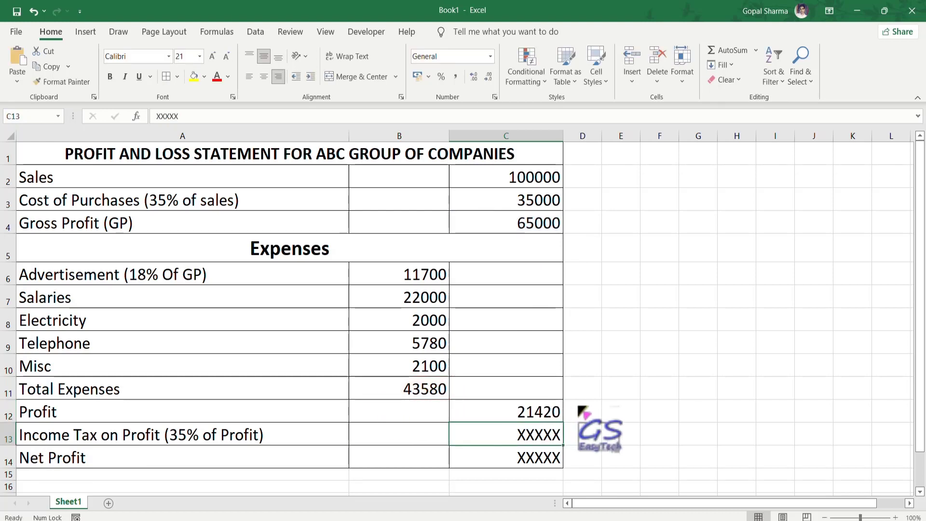
click(461, 415)
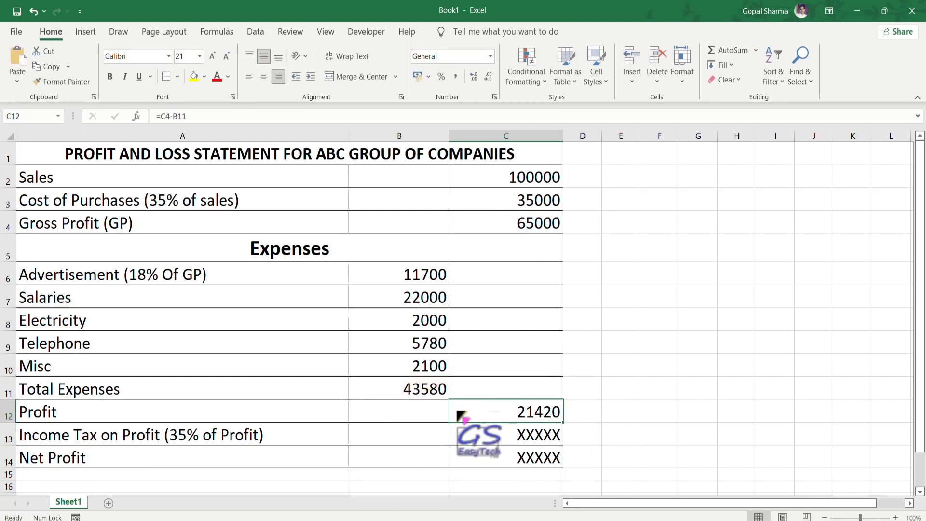
- Calculate the Income Tax in C13 as 35% of profit with the formula =35%*C12
click(531, 437)
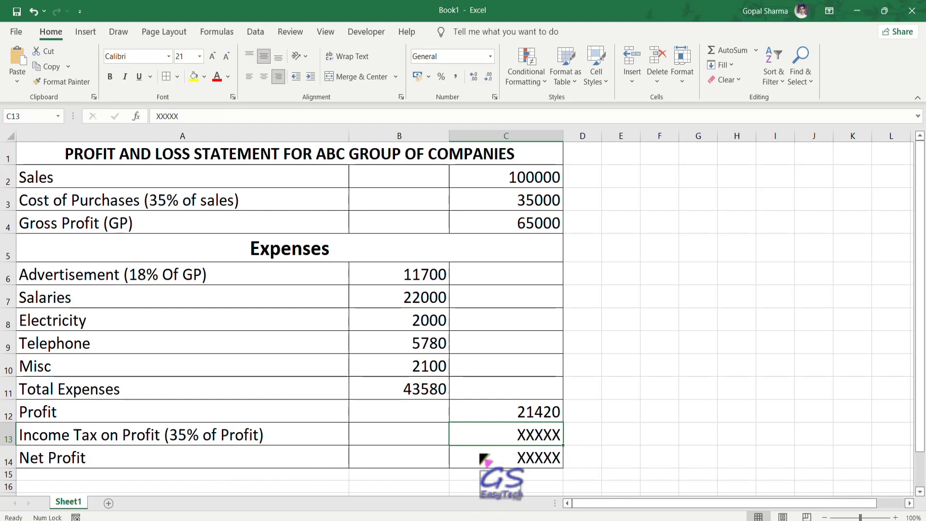
text(=35%*)
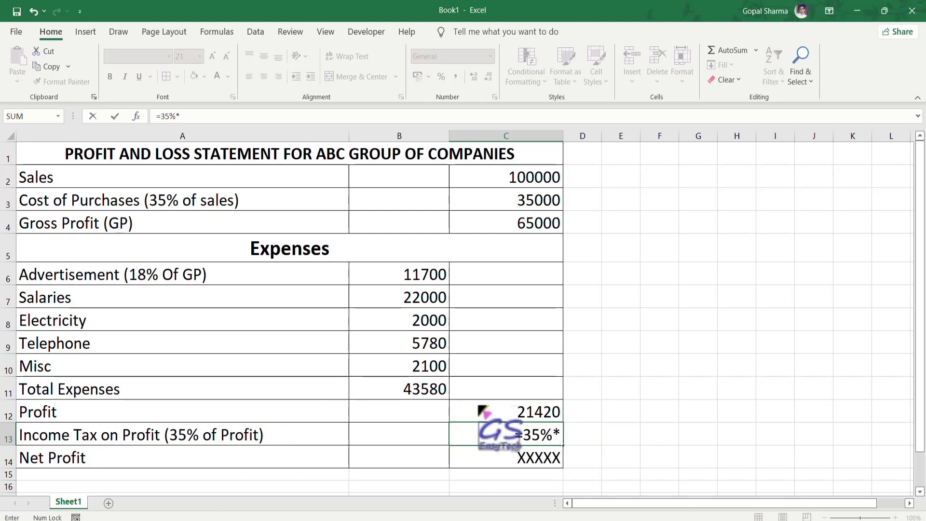
click(539, 416)
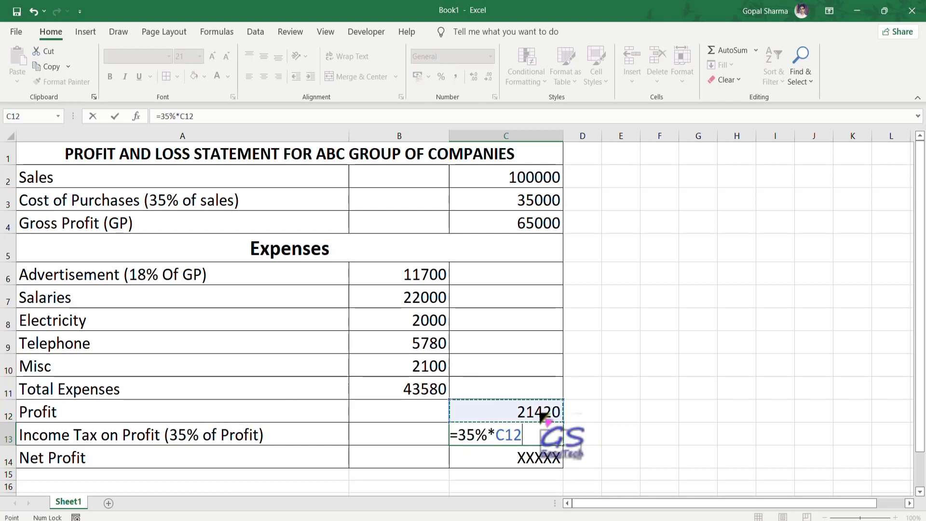
key(Return)
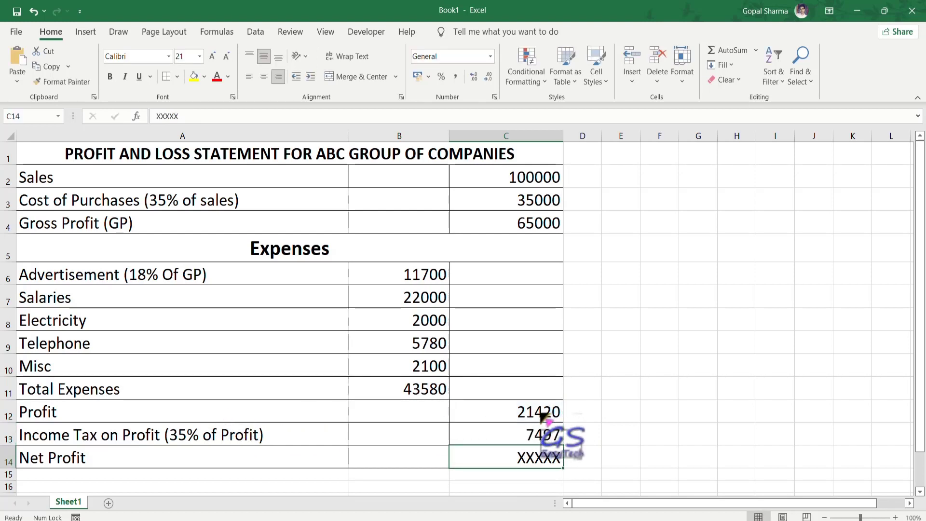
click(538, 431)
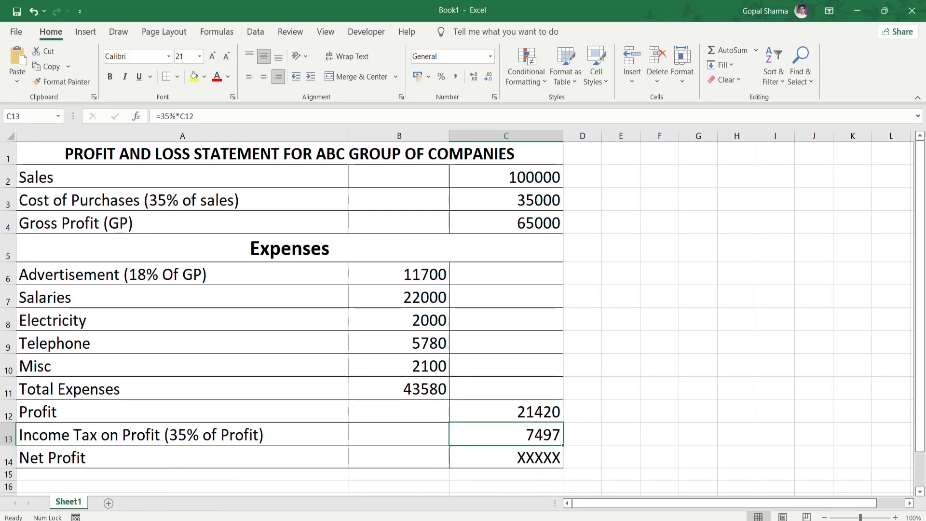
- Check the Net Profit rule in the question image, then calculate Net Profit in C14 with the formula =C12-C13
key(alt+Tab)
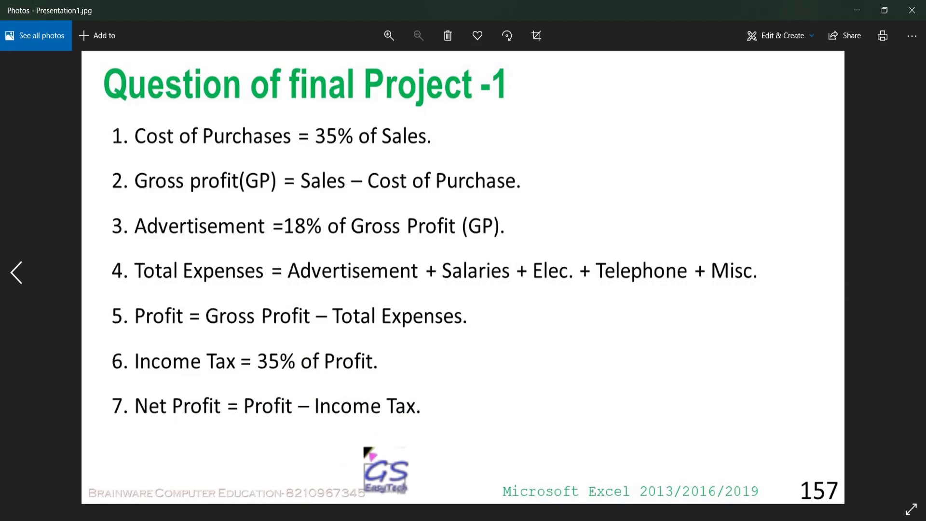
key(alt+Tab)
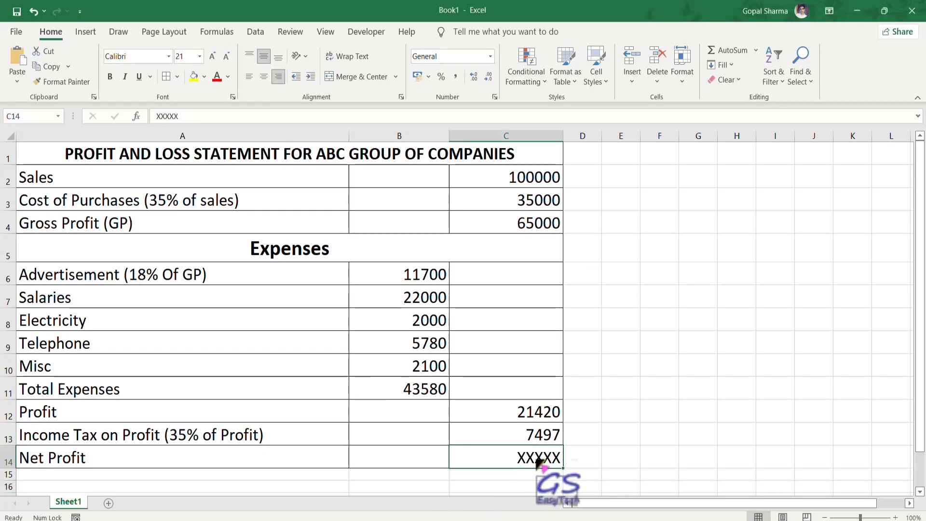
text(=)
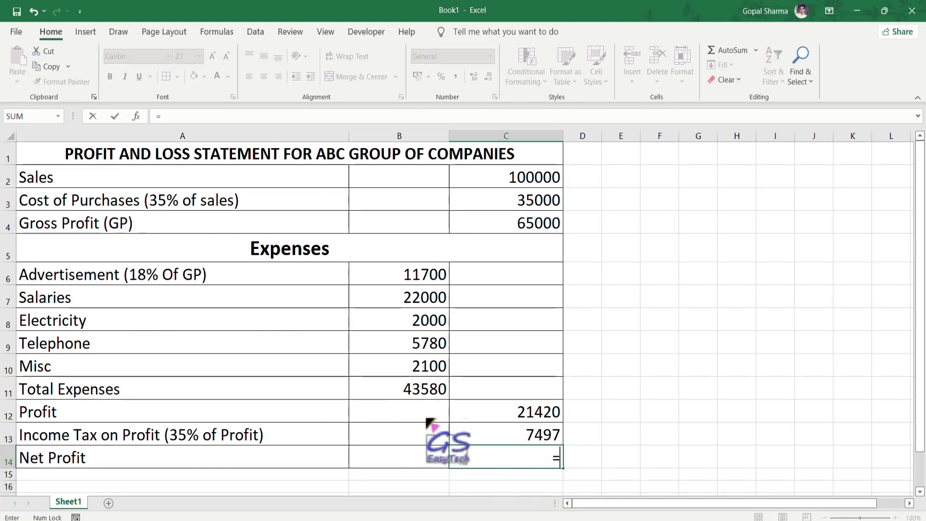
click(536, 413)
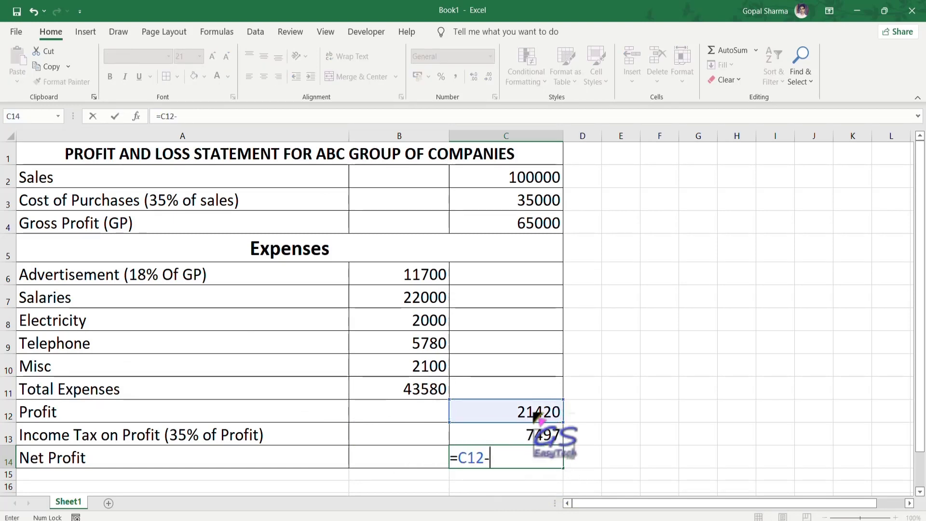
click(541, 437)
key(Return)
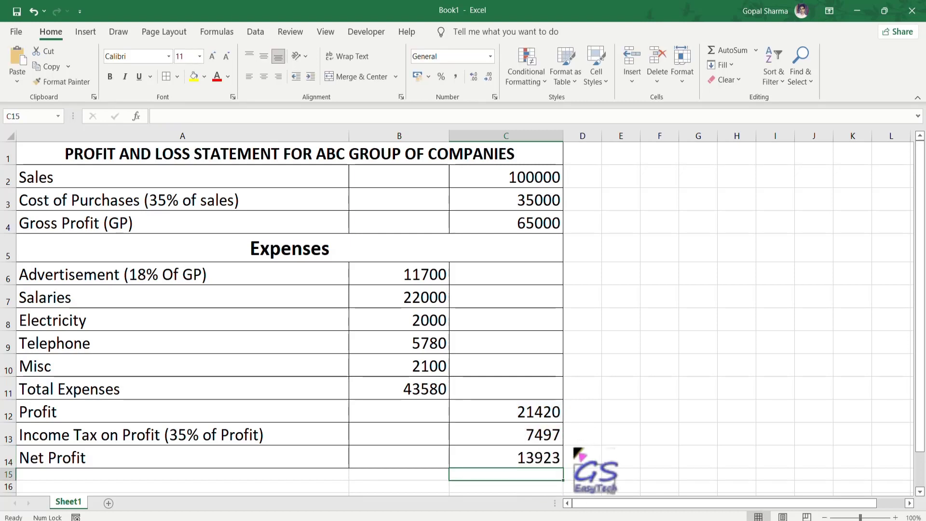
click(522, 462)
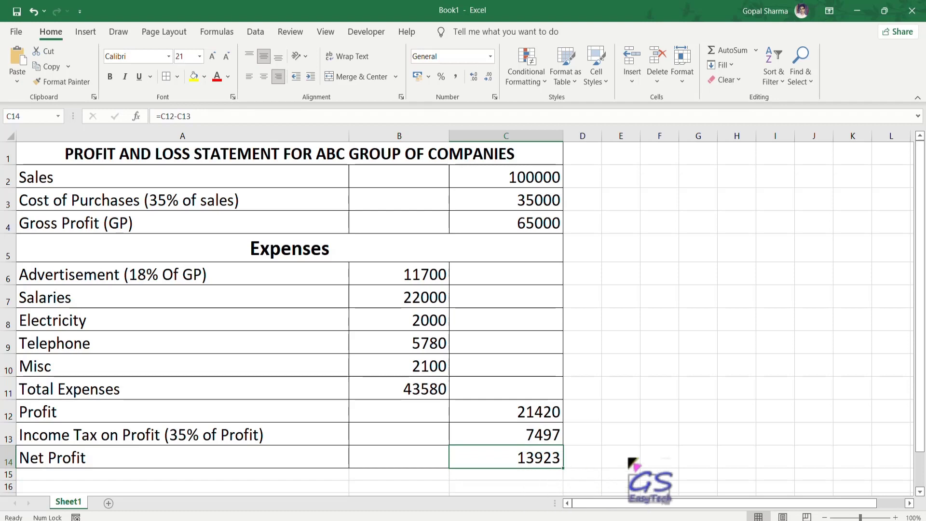